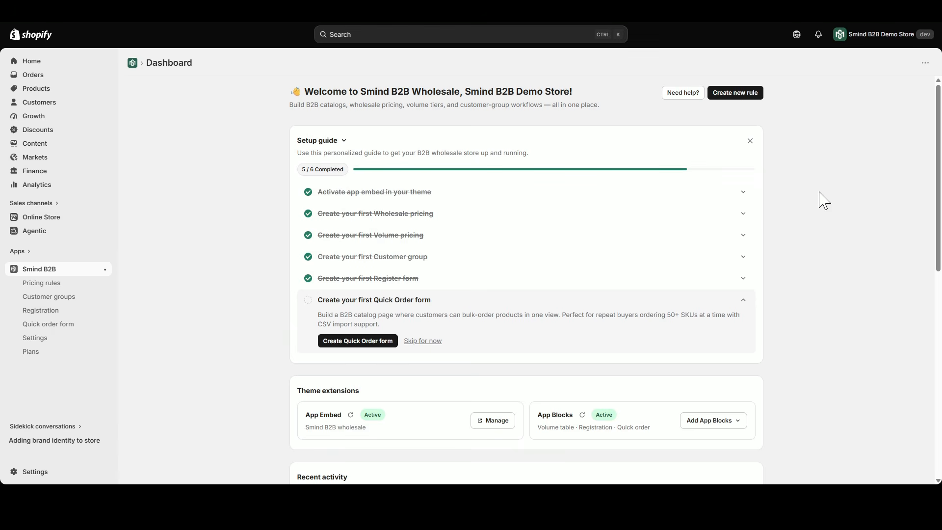
# Open the Email section of the Smind B2B settings and read the Mail SMTP & API description.
pyautogui.click(44, 339)
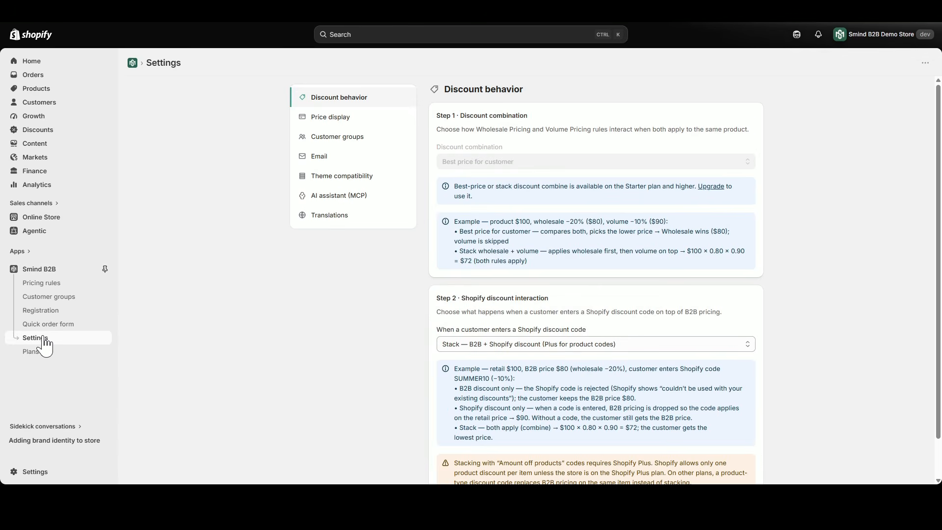
pyautogui.click(326, 158)
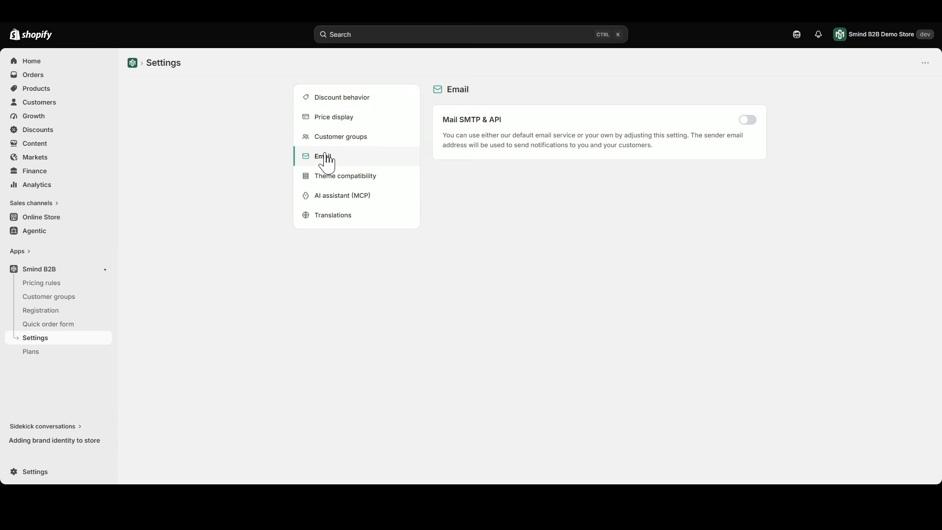
pyautogui.moveTo(444, 120); pyautogui.dragTo(511, 126)
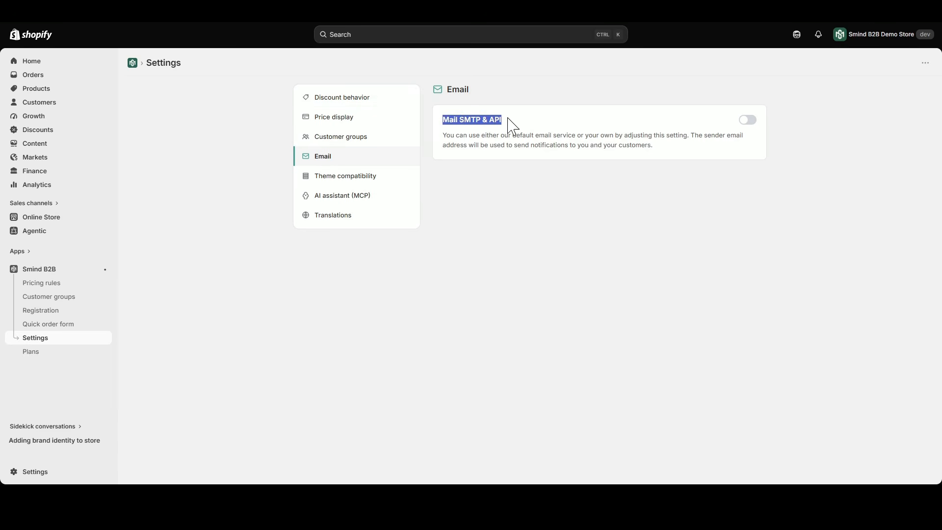
pyautogui.click(509, 119)
pyautogui.moveTo(443, 136); pyautogui.dragTo(697, 156)
pyautogui.click(697, 156)
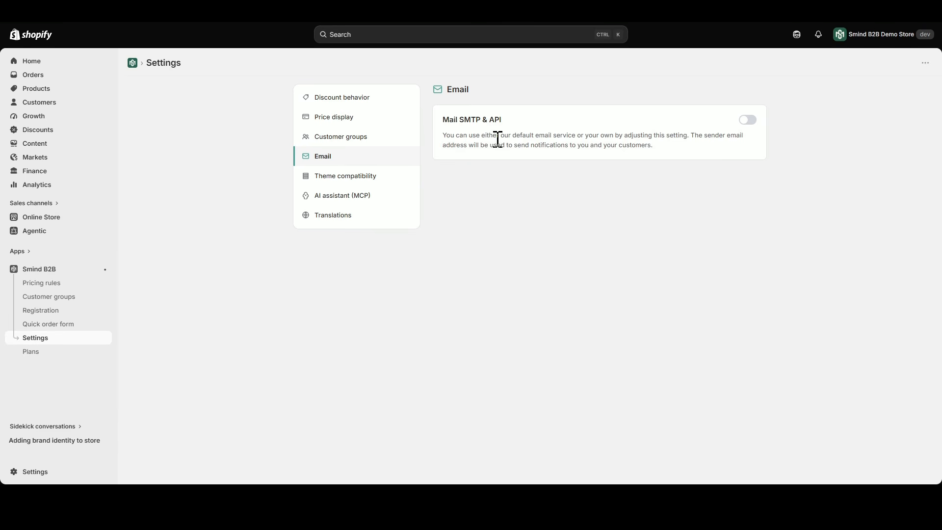
# Enable Mail SMTP & API and choose Google as the email provider.
pyautogui.click(749, 121)
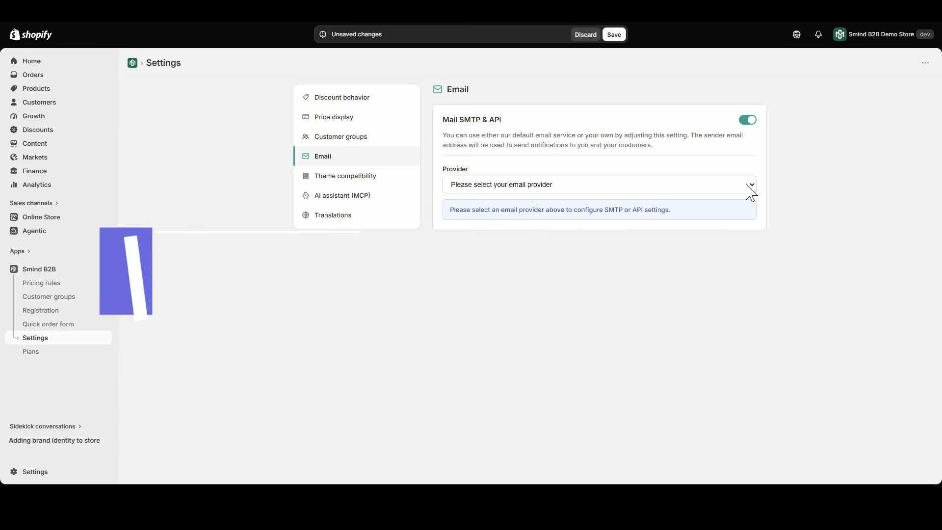
pyautogui.click(751, 190)
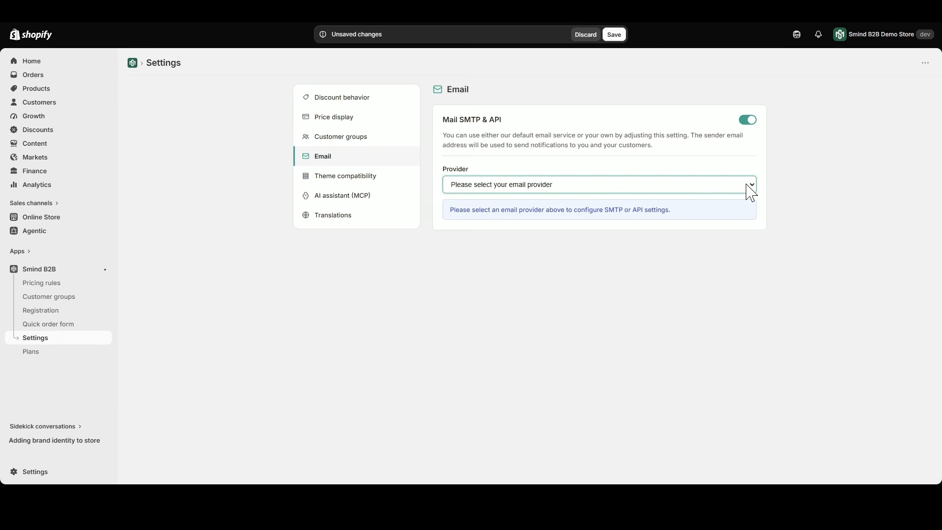
pyautogui.click(481, 212)
pyautogui.click(440, 217)
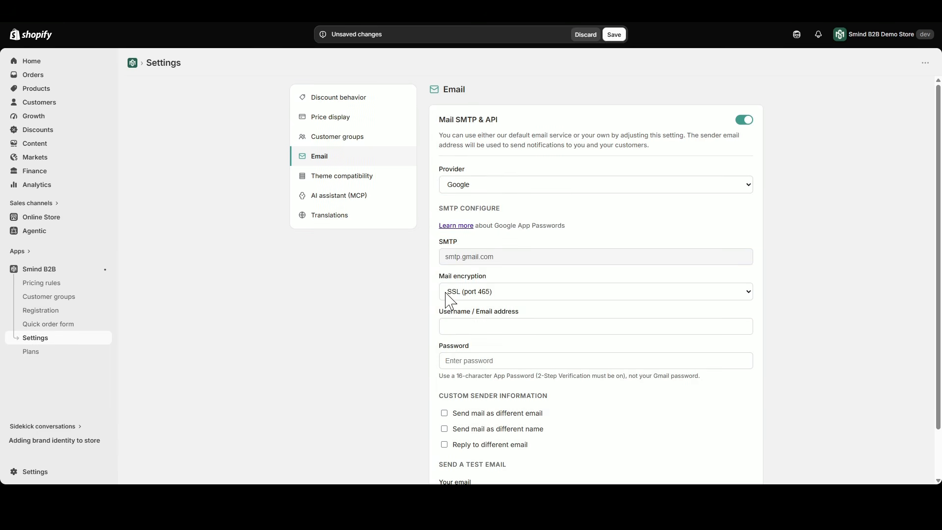
# Try the TLS (port 587) mail encryption option and return to SSL (port 465).
pyautogui.click(478, 297)
pyautogui.click(492, 319)
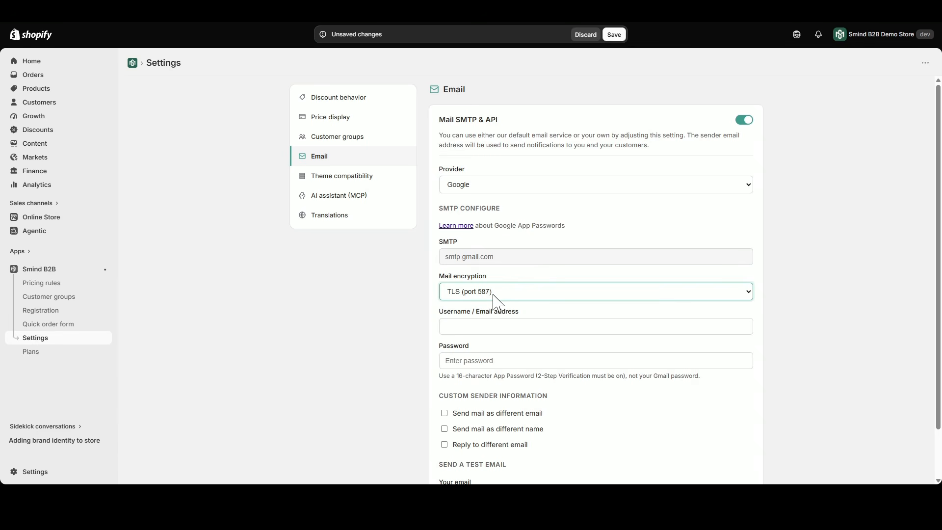
pyautogui.click(493, 295)
pyautogui.click(493, 307)
pyautogui.click(460, 291)
pyautogui.click(465, 318)
pyautogui.click(472, 294)
pyautogui.click(474, 308)
pyautogui.moveTo(442, 283); pyautogui.dragTo(496, 284)
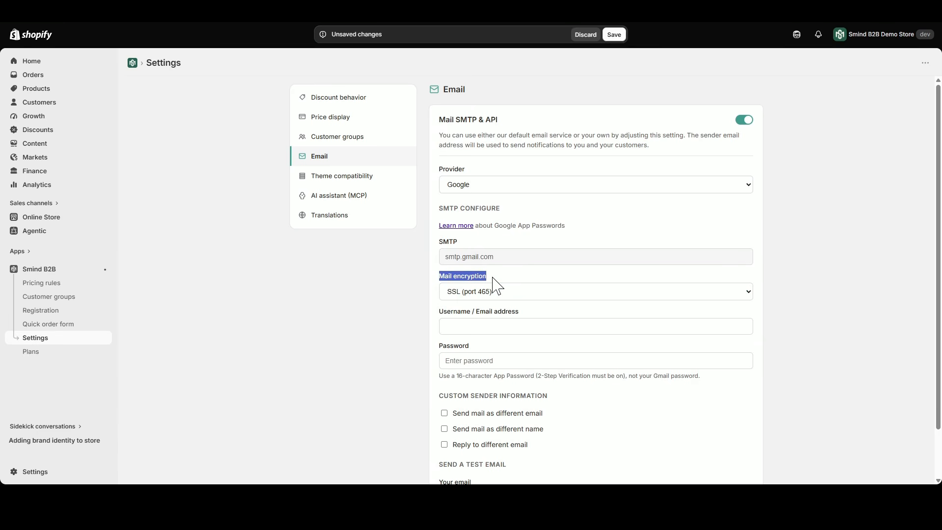
pyautogui.click(503, 310)
# Switch to the Google Account security page, search for app passwords and open the App passwords page.
pyautogui.scroll(-1, 490, 305)
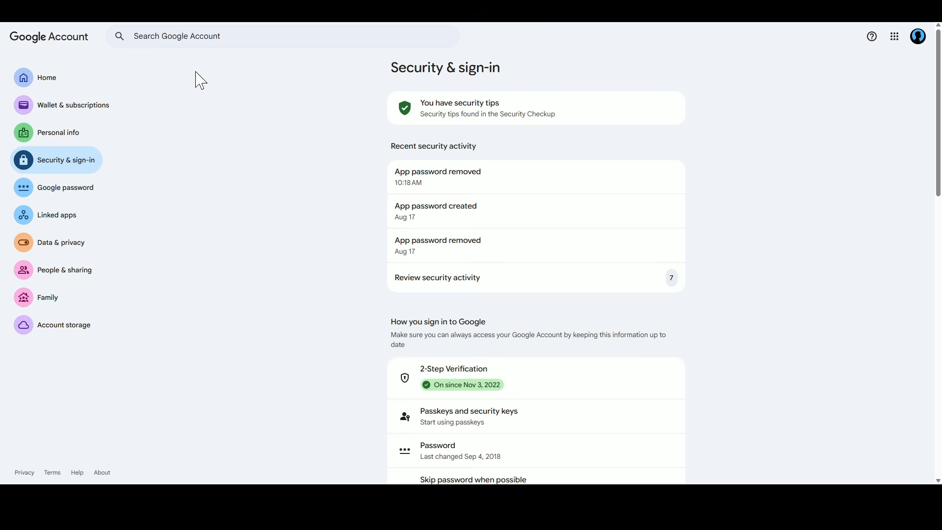
pyautogui.click(194, 36)
pyautogui.write('s')
pyautogui.press('BackSpace')
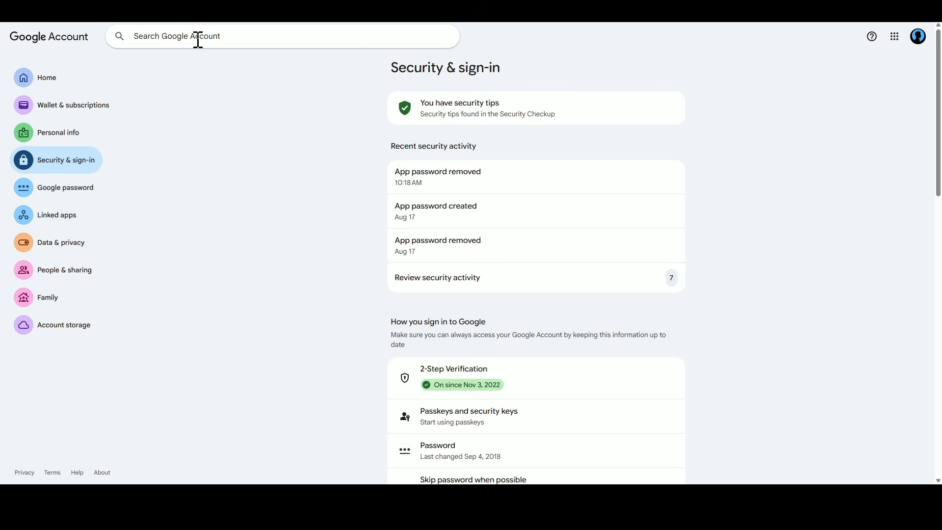
pyautogui.write('app pas')
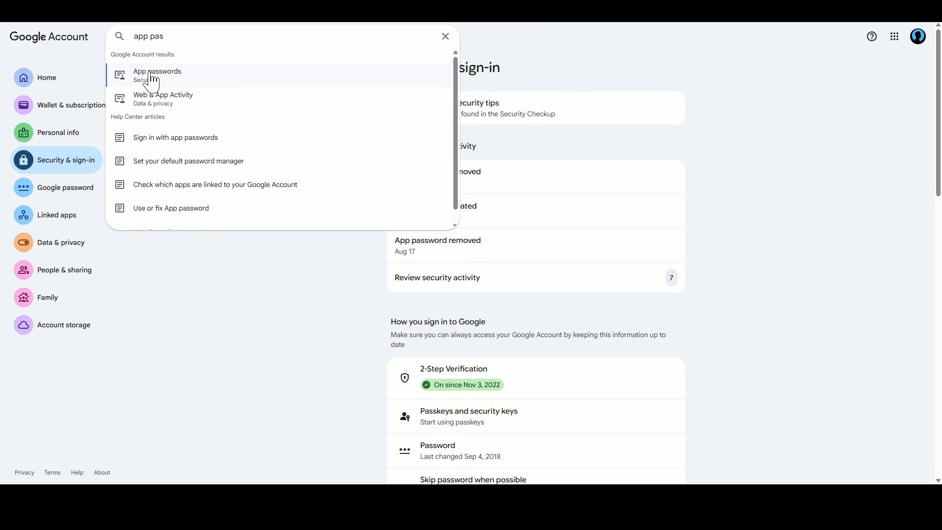
pyautogui.click(162, 78)
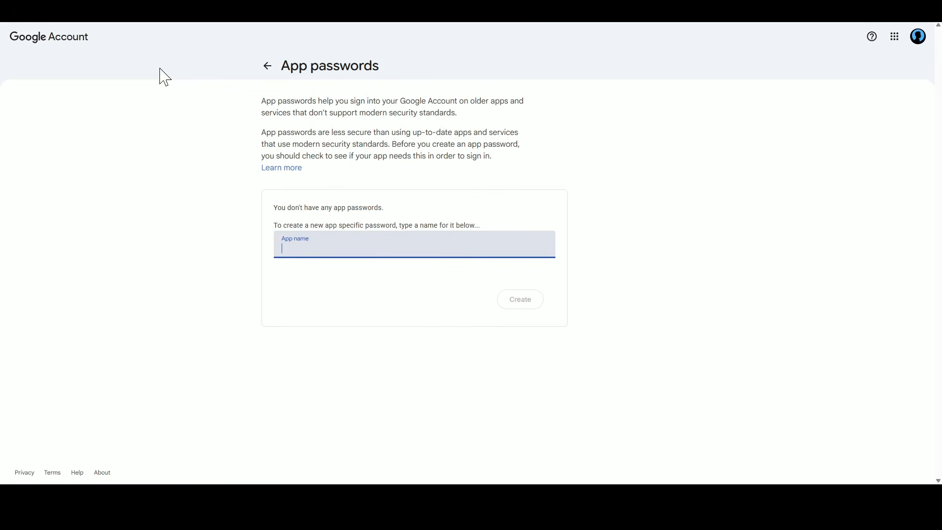
# Create a Google app password with the app name Smind B2B.
pyautogui.write('Smind B2B')
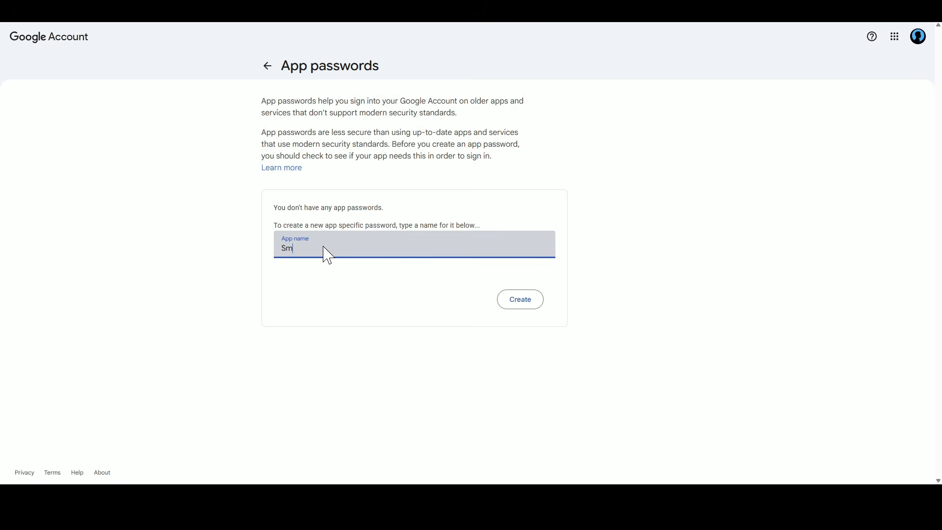
pyautogui.click(379, 291)
pyautogui.click(531, 304)
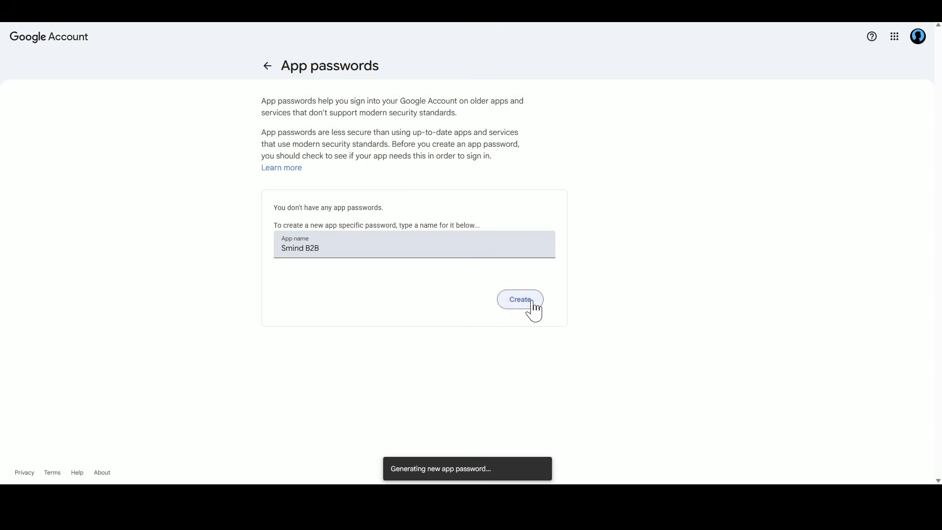
# Copy the generated app password, paste it into the browser's address bar and remove the spaces between its groups.
pyautogui.moveTo(432, 214); pyautogui.dragTo(516, 223)
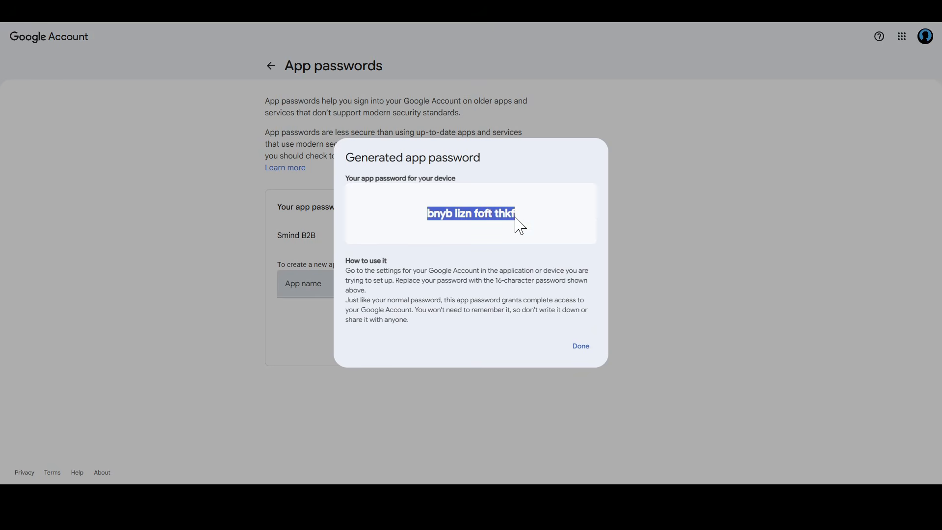
pyautogui.hotkey('ctrl', 'c')
pyautogui.hotkey('ctrl', 'l')
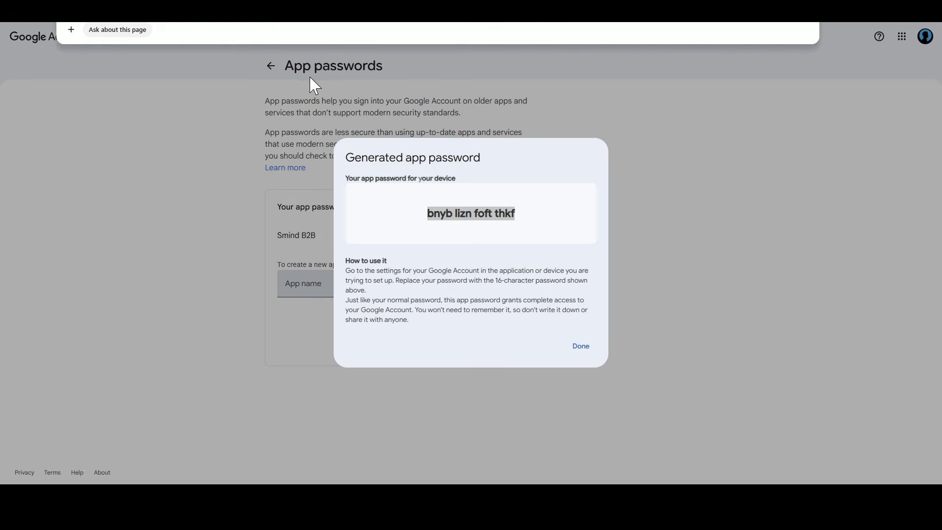
pyautogui.hotkey('ctrl', 'v')
pyautogui.press('Return')
pyautogui.press('BackSpace')
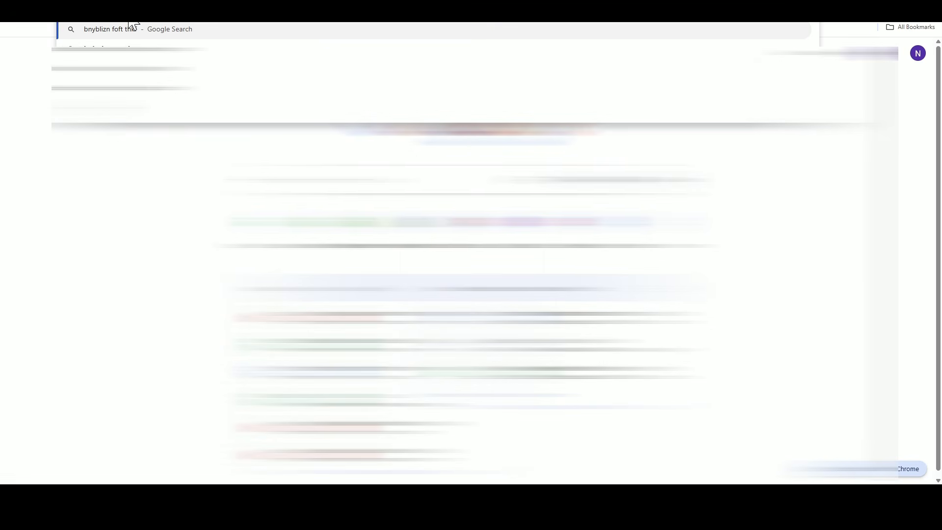
pyautogui.click(130, 21)
pyautogui.press('BackSpace')
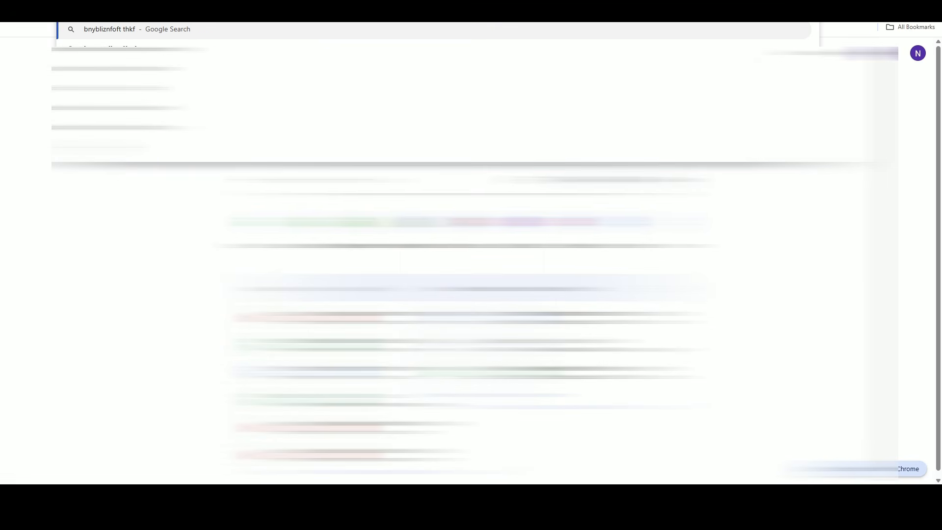
pyautogui.click(148, 21)
pyautogui.press('BackSpace')
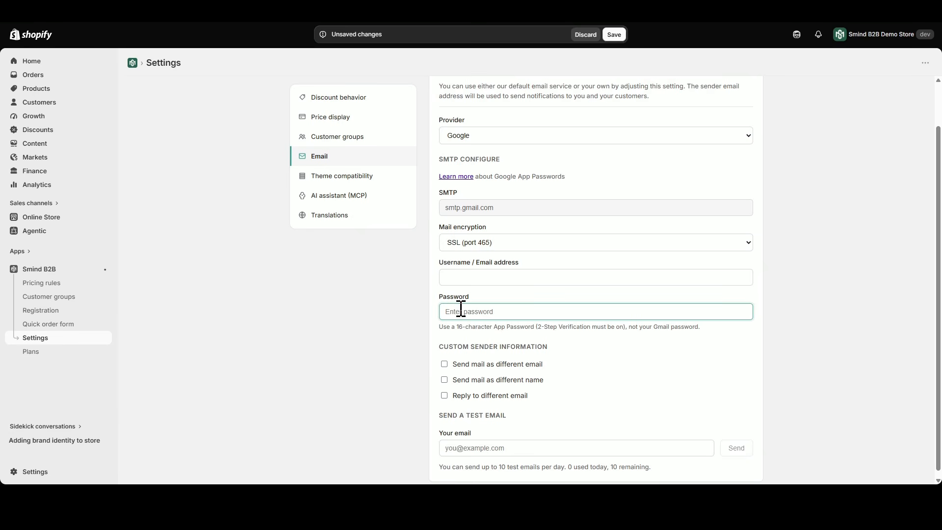
# Back in the Smind B2B email settings, paste the app password as Password and enter the Gmail address as Username / Email address.
pyautogui.hotkey('ctrl', 'v')
pyautogui.click(486, 277)
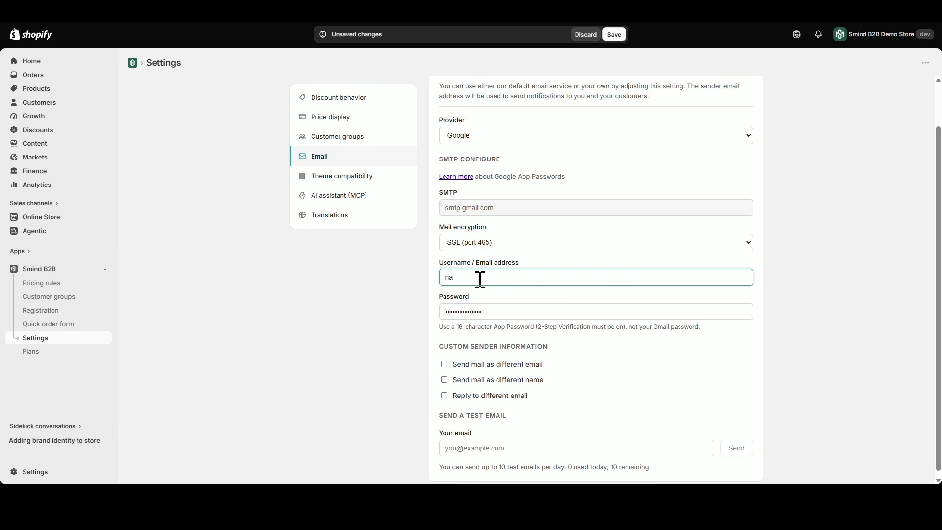
pyautogui.click(559, 356)
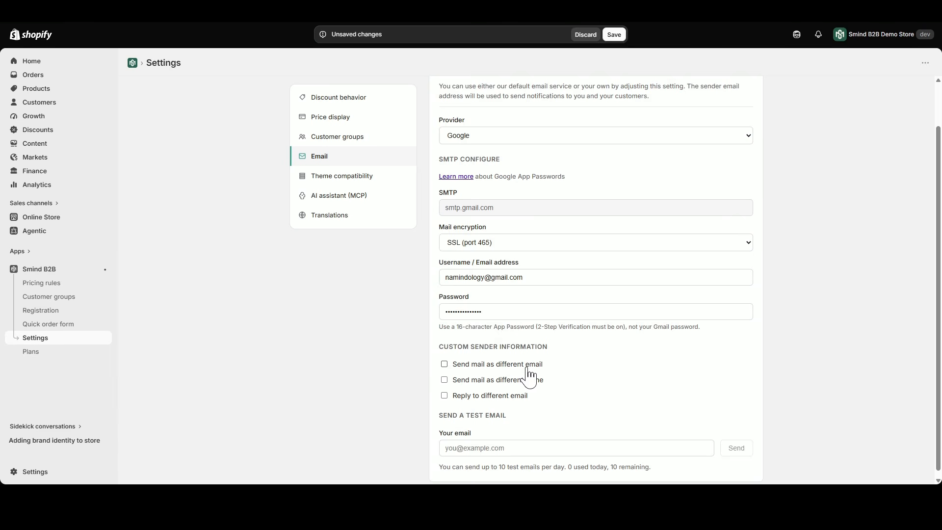
# Try the Send mail as different email option with a sample From email, and disable it again.
pyautogui.click(500, 368)
pyautogui.click(557, 392)
pyautogui.write('yoursupportemail')
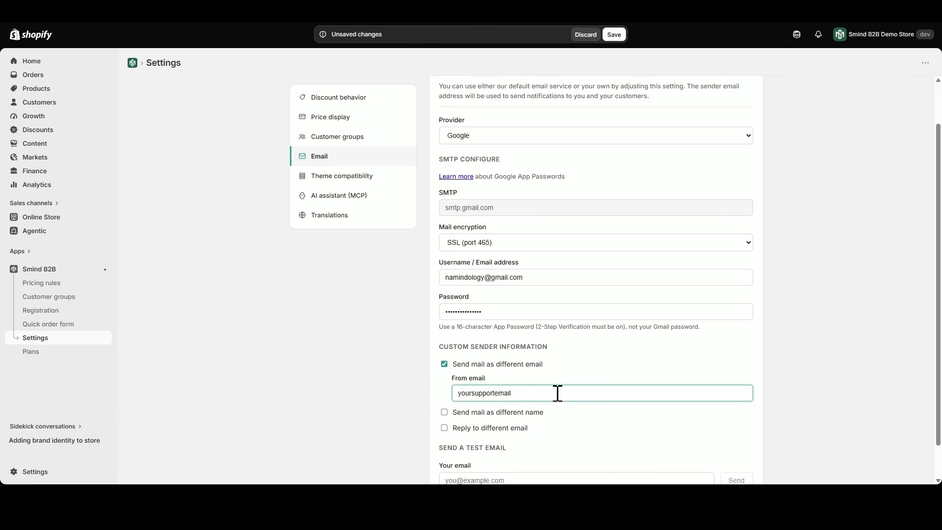
pyautogui.click(445, 364)
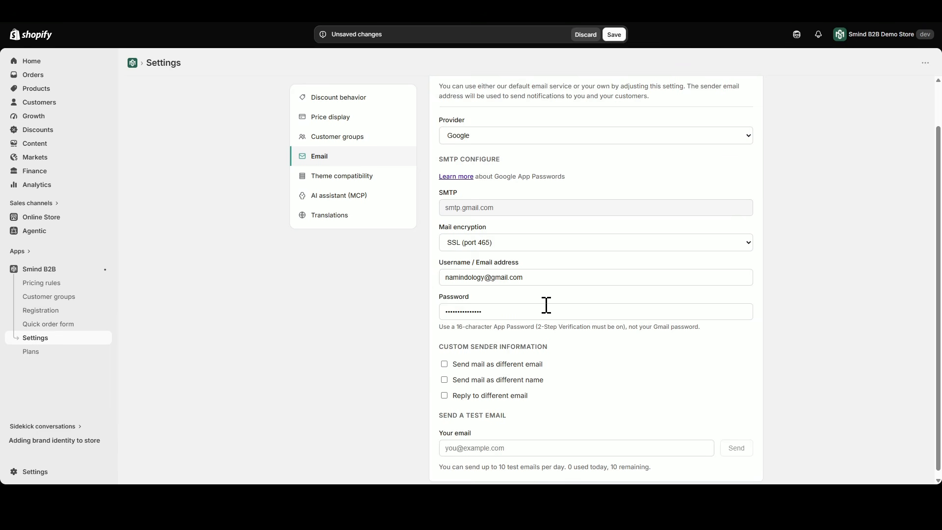
# Copy the username's email address into the test email recipient field and send the test email.
pyautogui.scroll(-1, 589, 380)
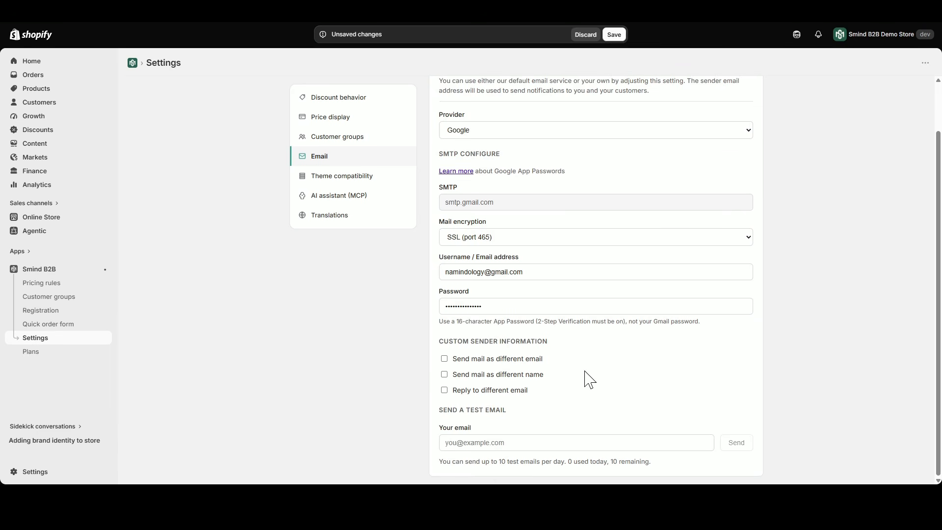
pyautogui.tripleClick(548, 273)
pyautogui.hotkey('ctrl', 'c')
pyautogui.click(566, 443)
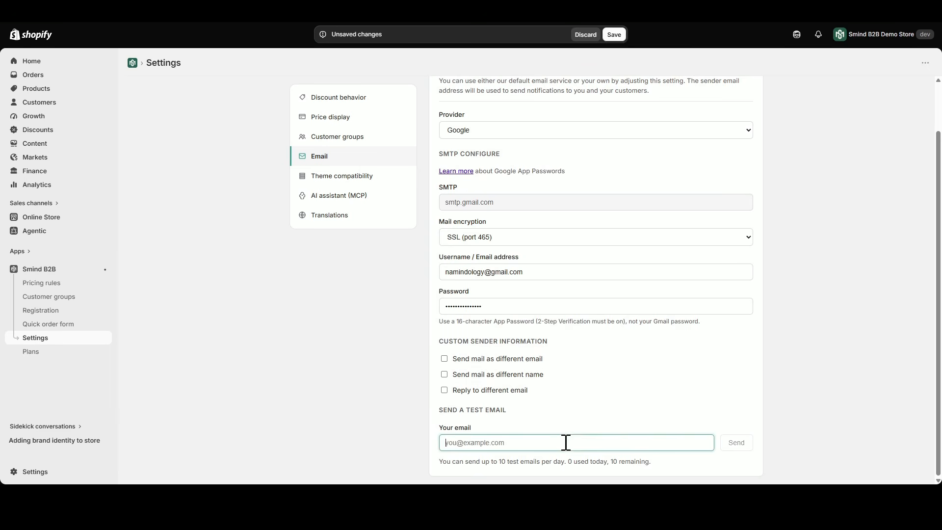
pyautogui.hotkey('ctrl', 'v')
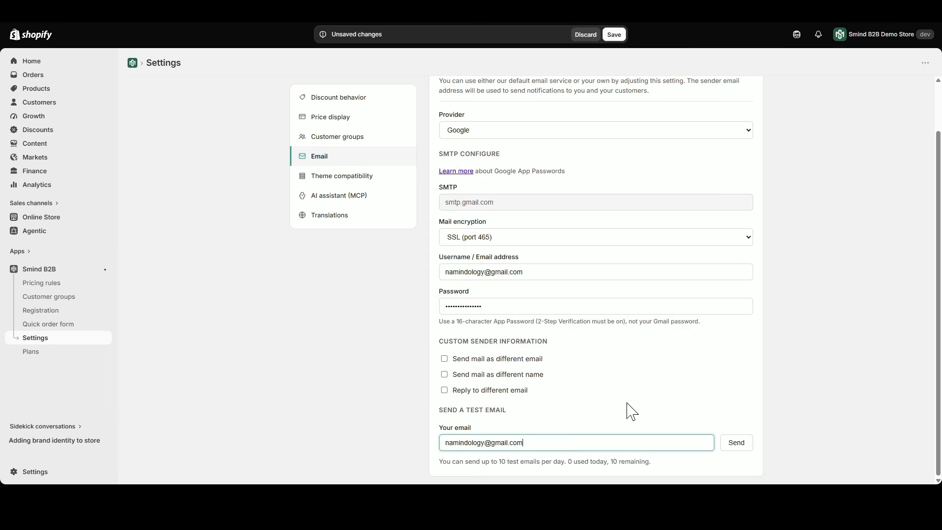
pyautogui.click(735, 446)
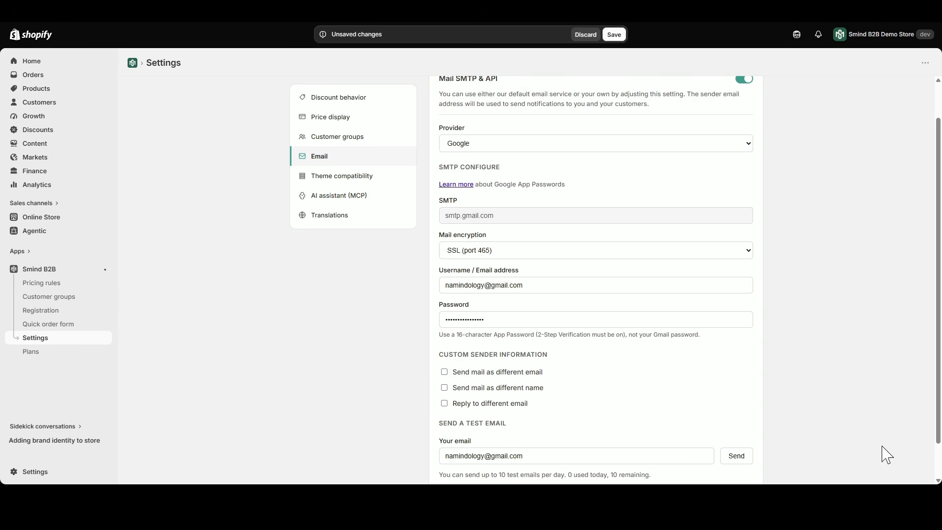
# Check the test email's sending status and read the received message in Gmail.
pyautogui.click(938, 480)
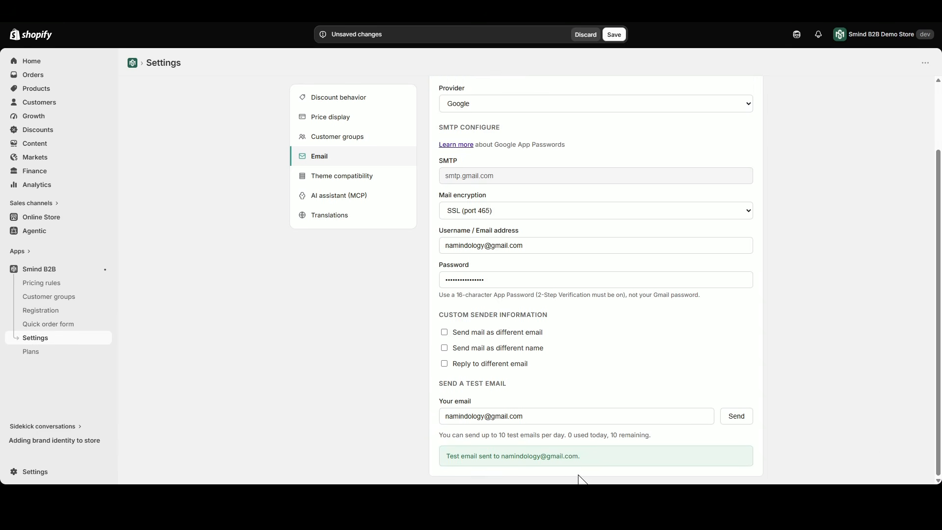
pyautogui.moveTo(448, 456); pyautogui.dragTo(528, 457)
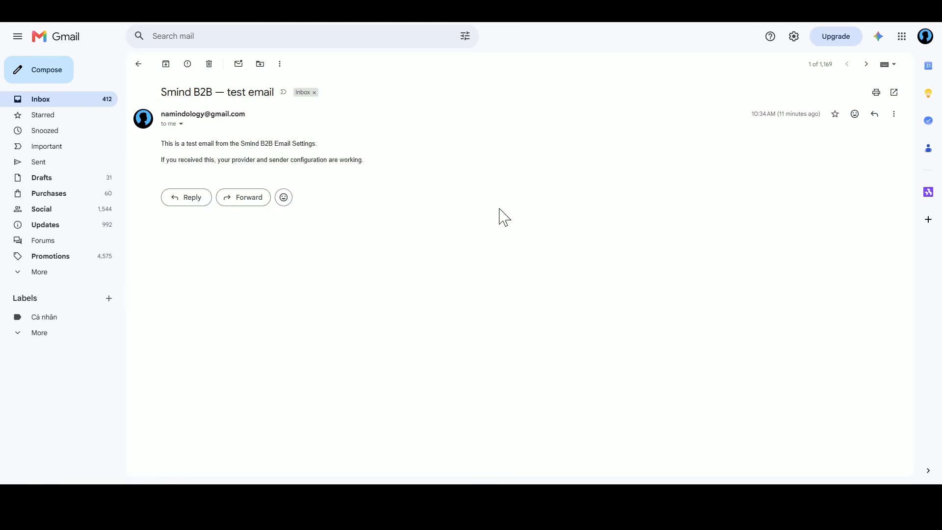
pyautogui.moveTo(160, 140); pyautogui.dragTo(369, 156)
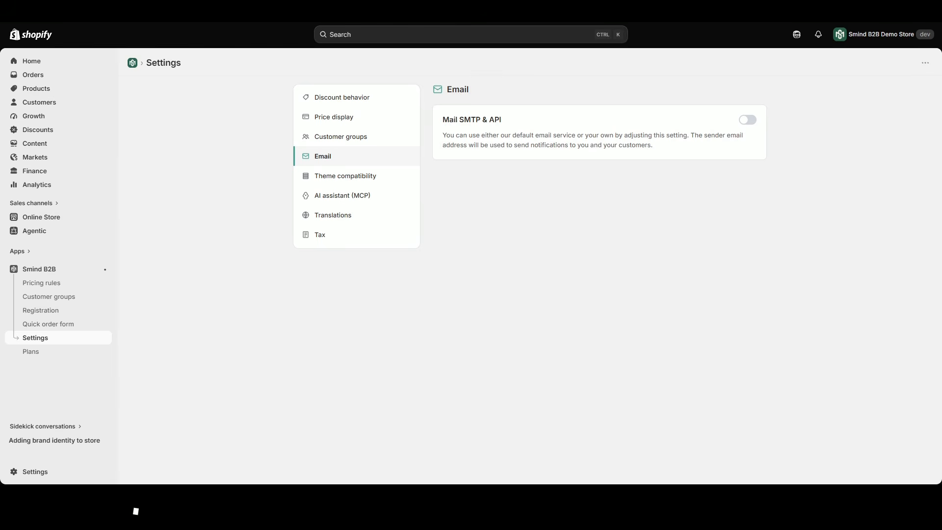
# Enable Mail SMTP & API in the Smind B2B email settings and choose Other (SMTP) as the provider.
pyautogui.click(754, 120)
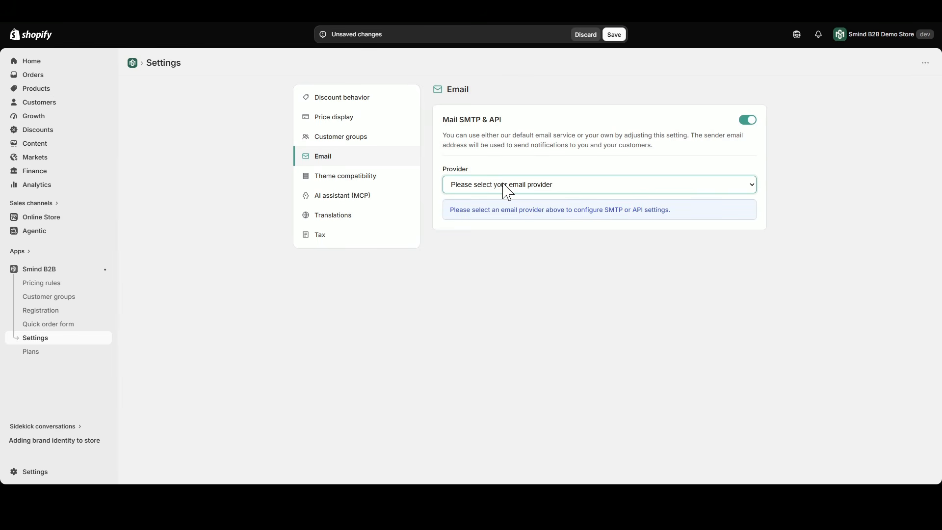
pyautogui.click(485, 221)
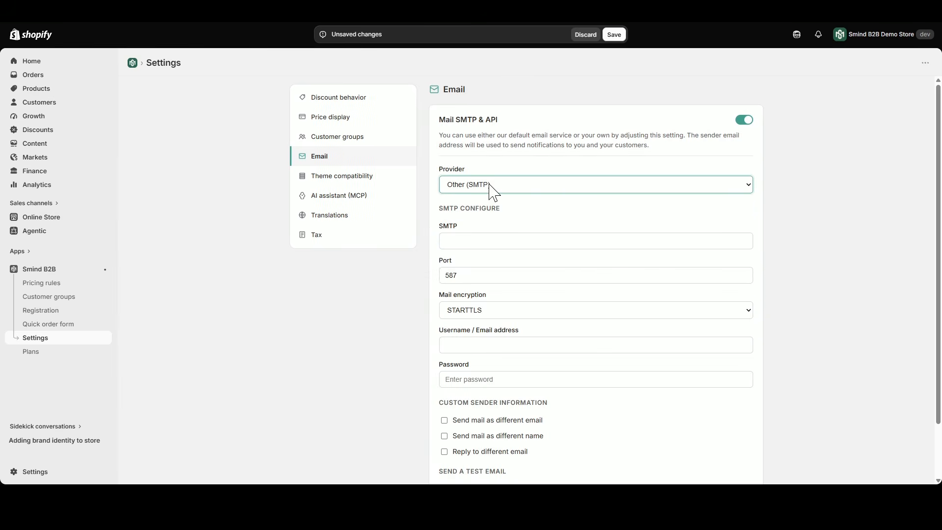
pyautogui.doubleClick(448, 226)
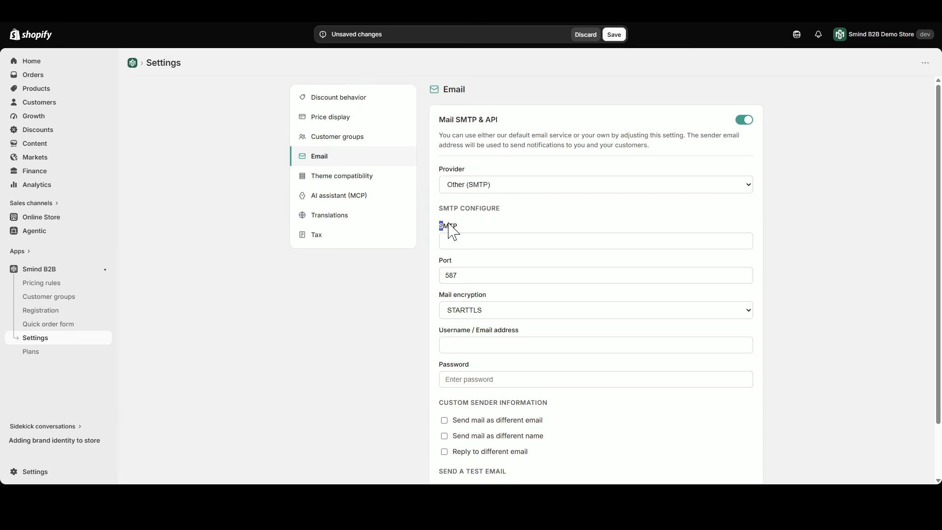
pyautogui.click(442, 224)
pyautogui.moveTo(441, 225); pyautogui.dragTo(470, 224)
pyautogui.click(470, 227)
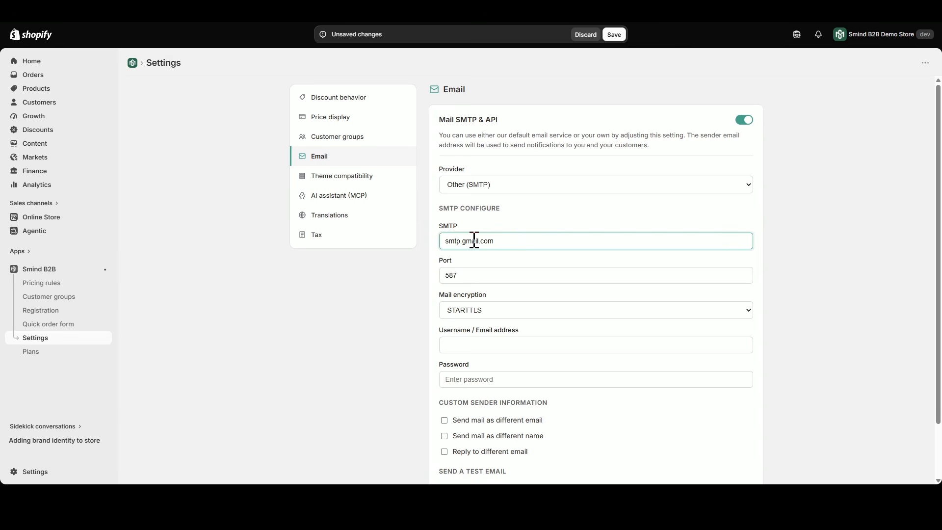
# Review the SMTP port and try SSL as the mail encryption, switching it back to STARTTLS.
pyautogui.click(491, 268)
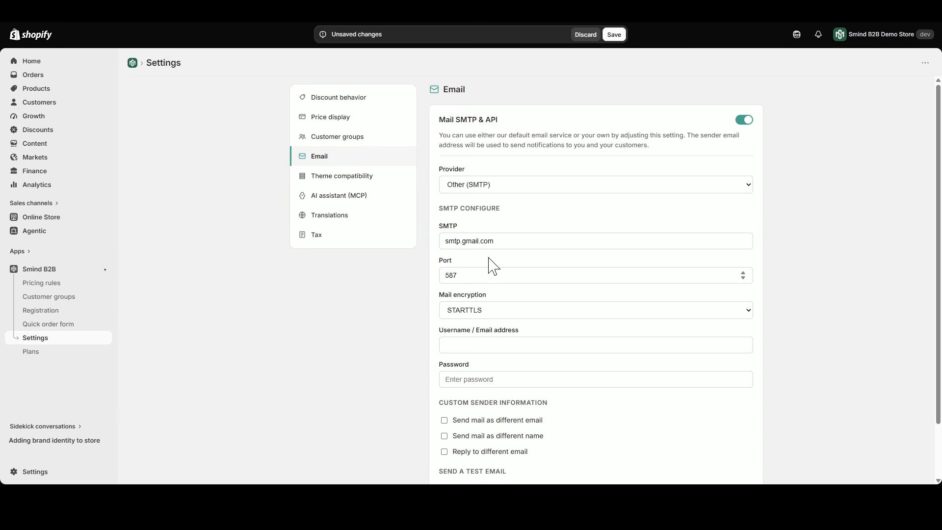
pyautogui.moveTo(441, 261); pyautogui.dragTo(457, 260)
pyautogui.click(475, 262)
pyautogui.scroll(-2, 491, 290)
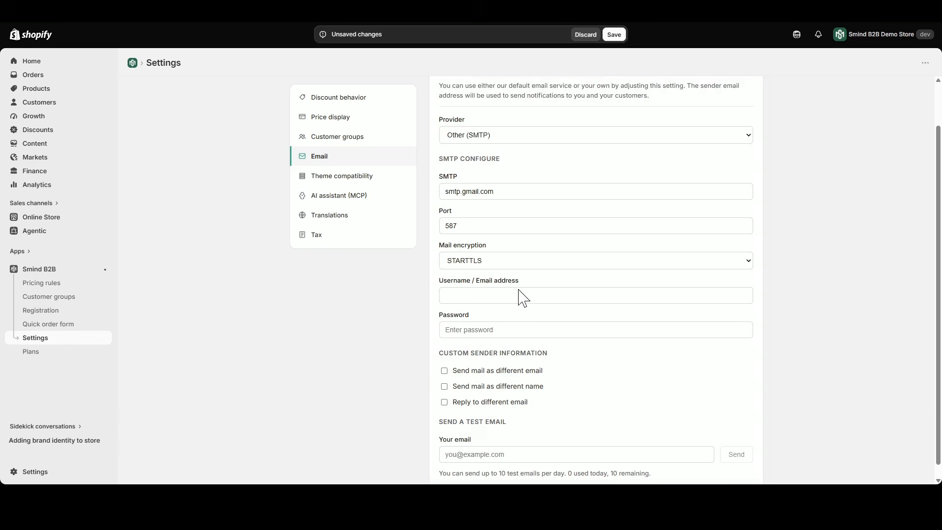
pyautogui.click(486, 250)
pyautogui.click(478, 270)
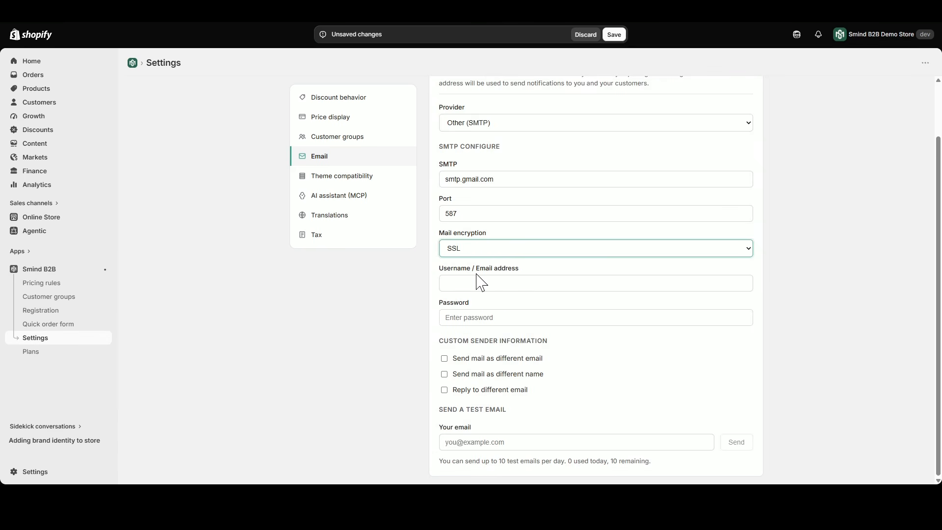
pyautogui.click(476, 255)
pyautogui.click(475, 287)
# Enter the account's email address as the SMTP username and paste the app password into the Password field.
pyautogui.click(465, 278)
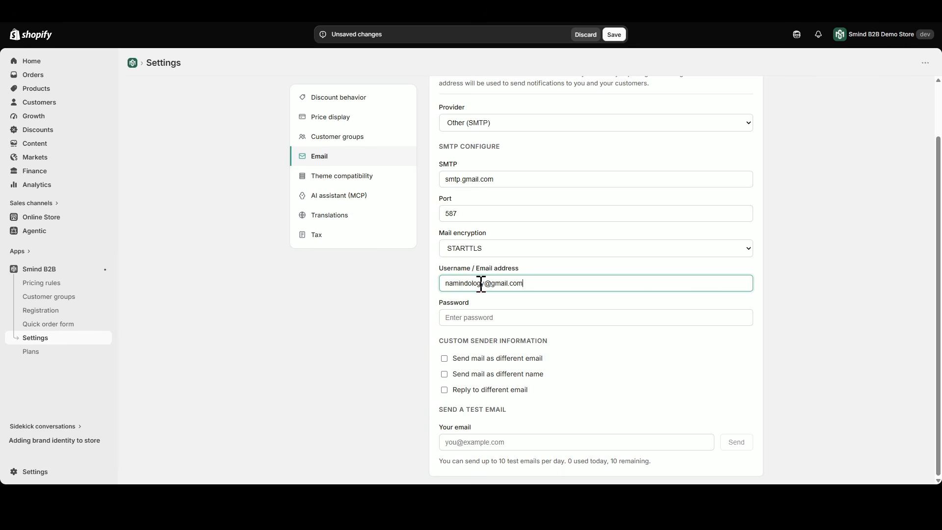
pyautogui.click(467, 313)
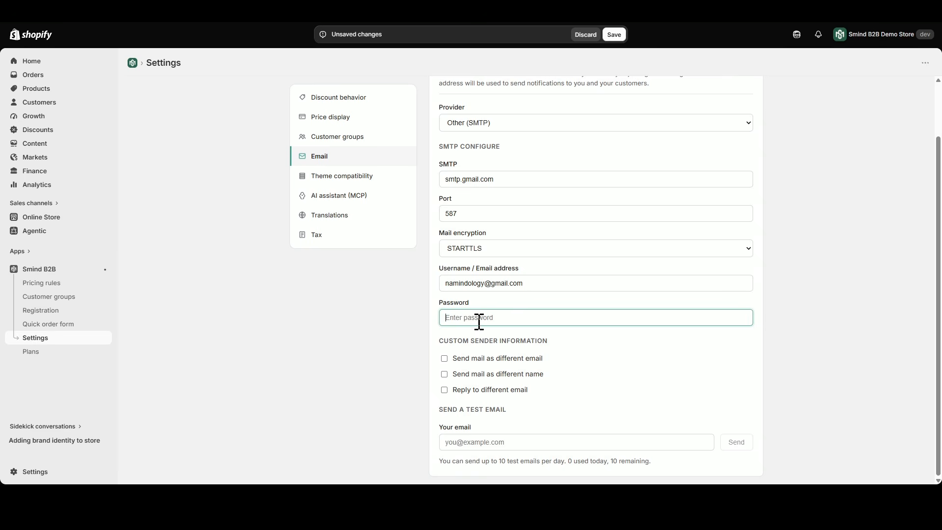
pyautogui.hotkey('ctrl', 'v')
# Try the different email, different name and different reply-to options under the custom sender information, disabling each again.
pyautogui.click(532, 360)
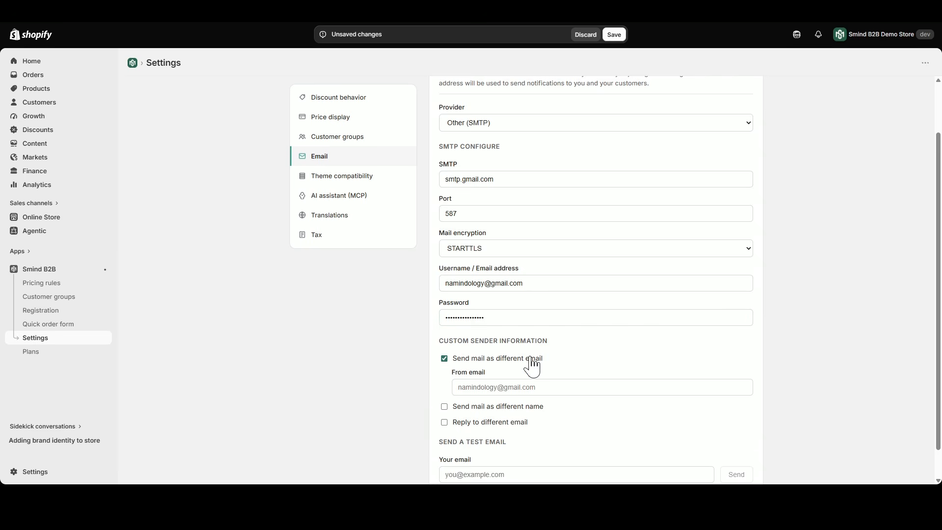
pyautogui.click(532, 361)
pyautogui.click(527, 375)
pyautogui.click(526, 375)
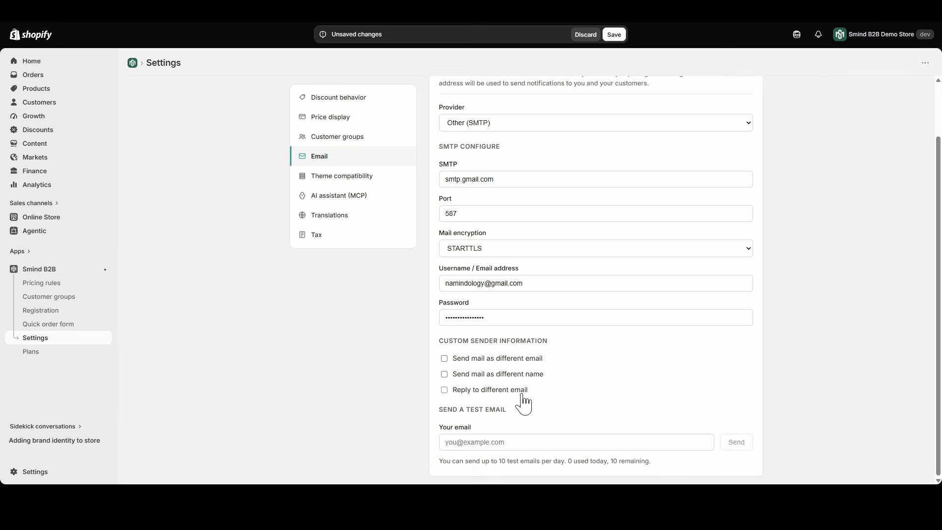
pyautogui.click(523, 391)
pyautogui.click(523, 391)
# Copy the SMTP username's email address into the test email recipient field and send the test email.
pyautogui.tripleClick(539, 283)
pyautogui.hotkey('ctrl', 'c')
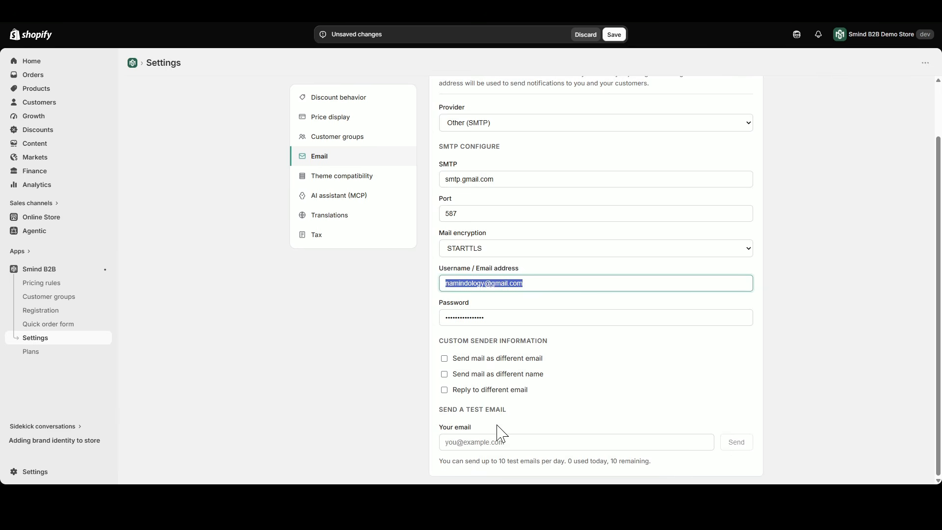
pyautogui.click(510, 441)
pyautogui.hotkey('ctrl', 'v')
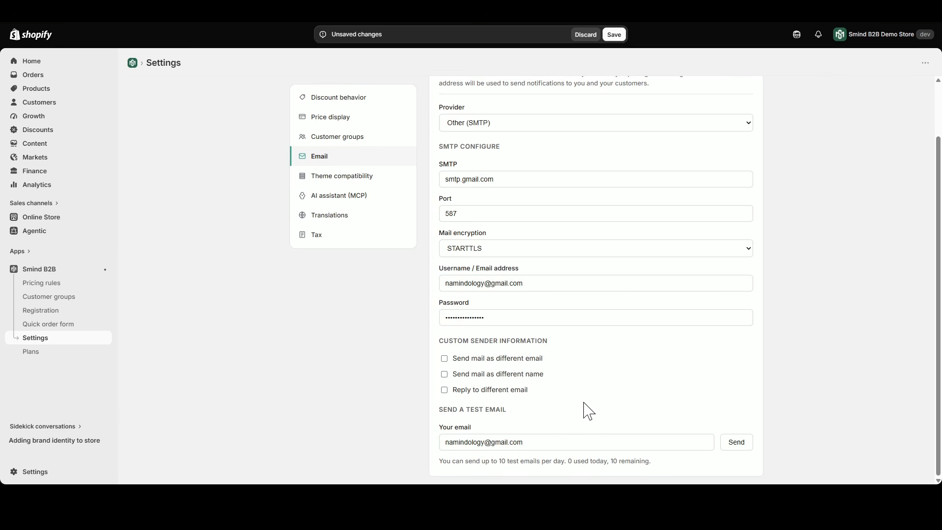
pyautogui.click(738, 444)
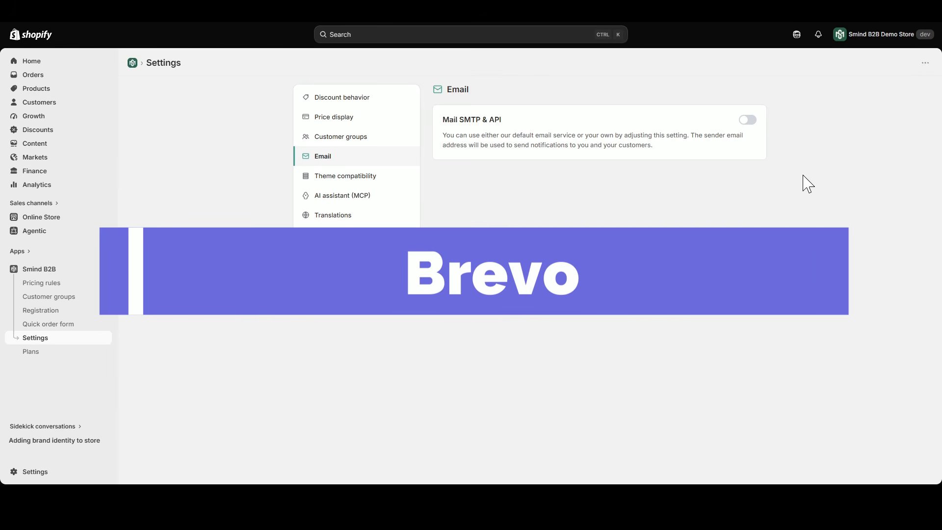
# Enable Mail SMTP & API with Sendinblue (Brevo) as the provider, and review its API key and sender email fields.
pyautogui.click(750, 123)
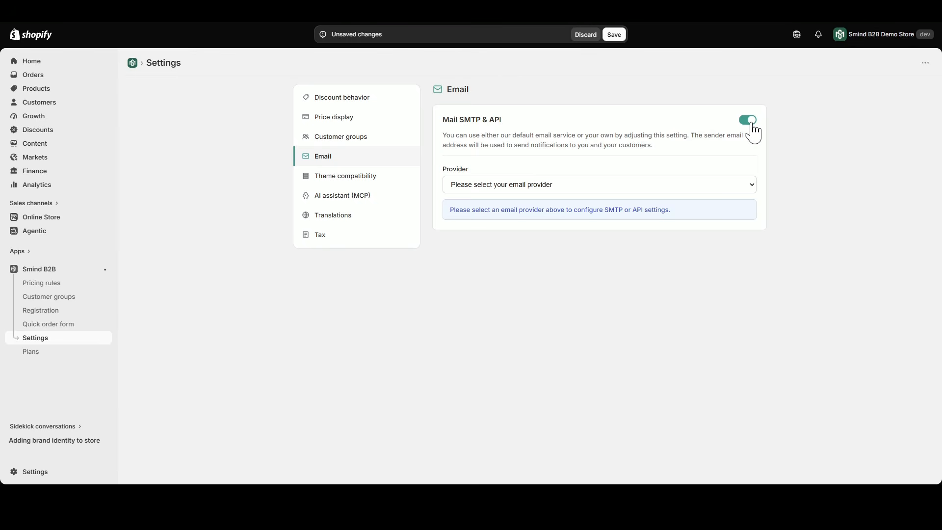
pyautogui.click(739, 186)
pyautogui.click(724, 242)
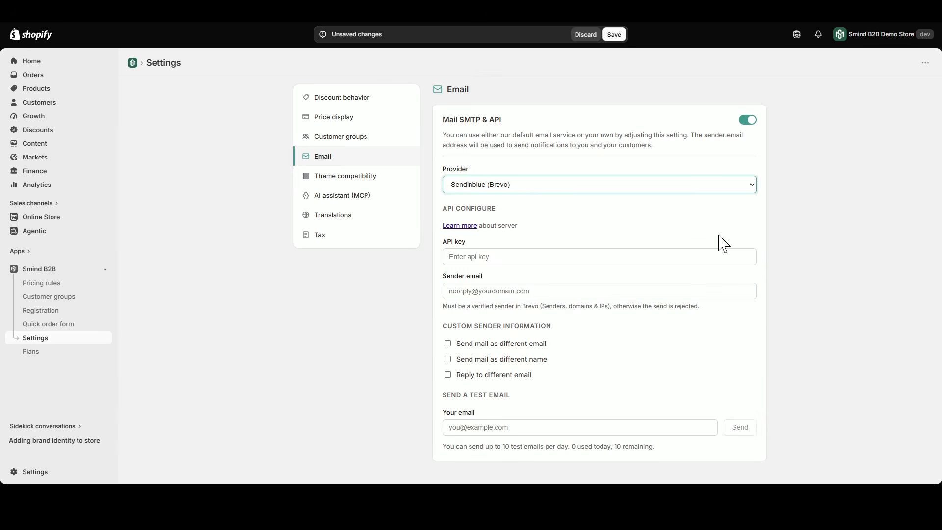
pyautogui.moveTo(442, 209); pyautogui.dragTo(505, 216)
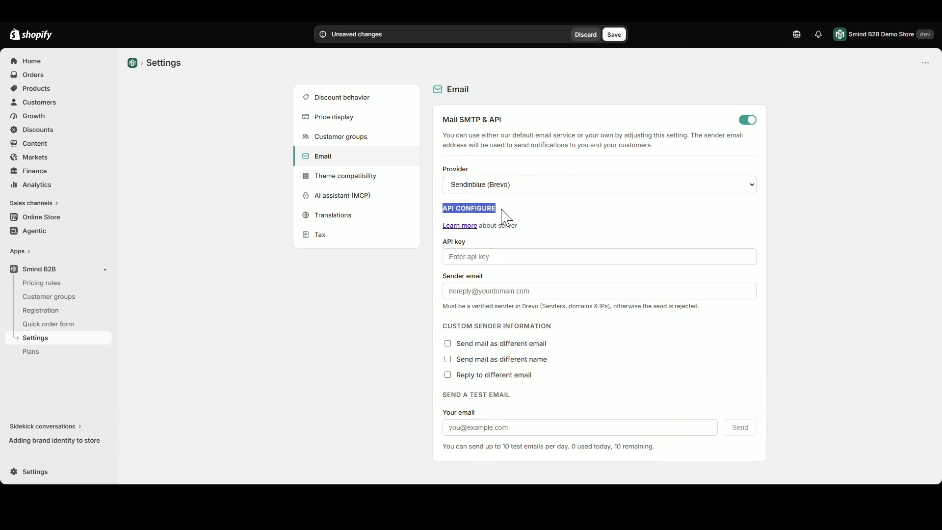
pyautogui.click(513, 224)
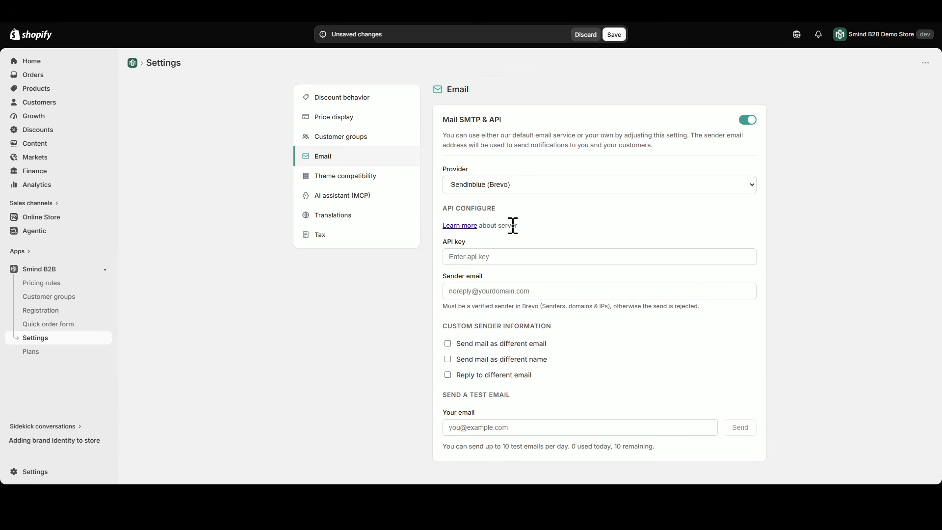
pyautogui.moveTo(444, 242); pyautogui.dragTo(472, 241)
pyautogui.click(472, 241)
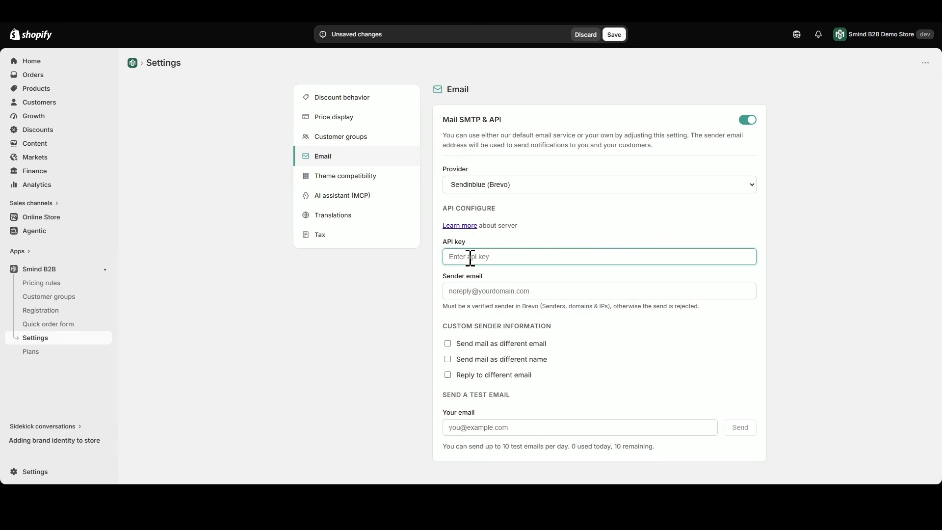
pyautogui.click(449, 285)
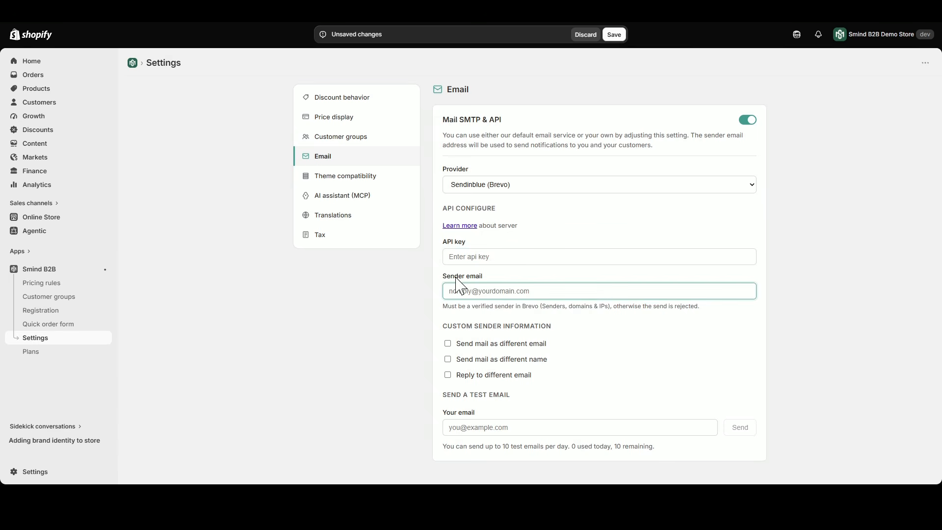
pyautogui.click(459, 255)
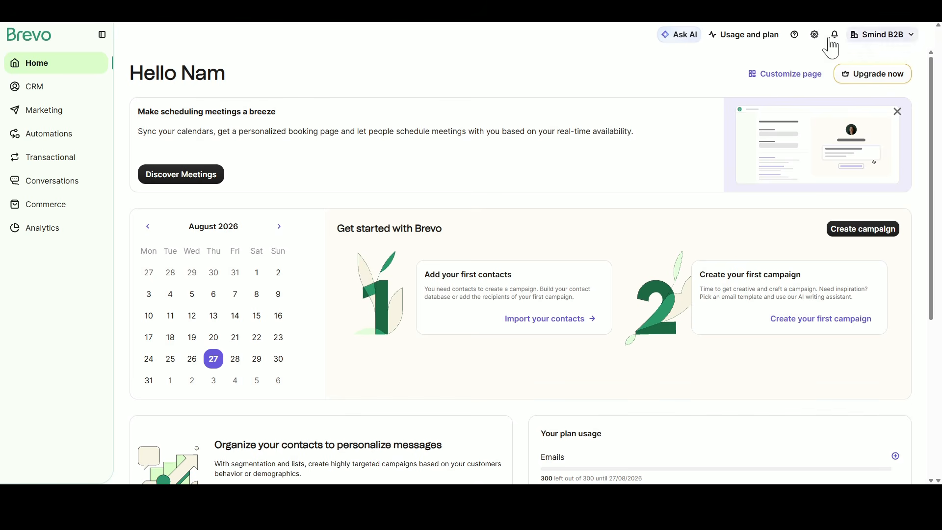
# Switch to Brevo and open the API keys & MCP page of its SMTP & API settings.
pyautogui.click(910, 36)
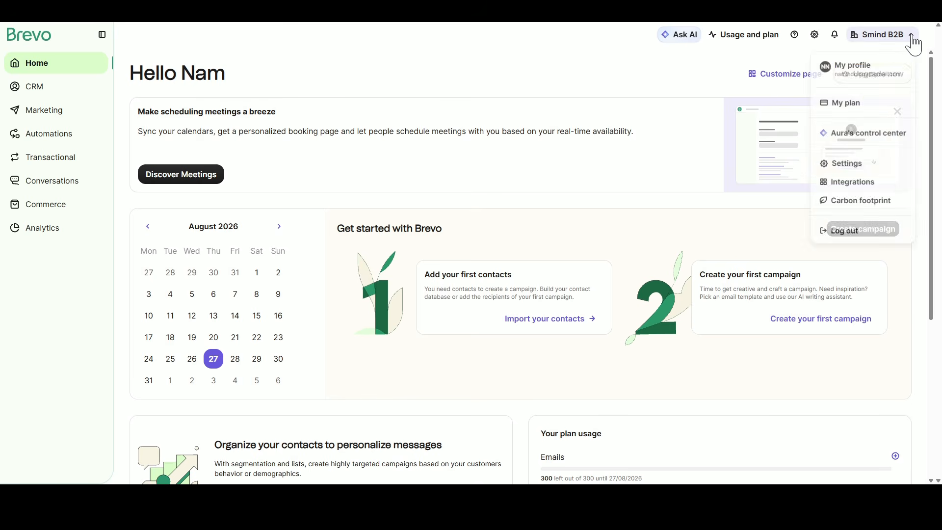
pyautogui.click(845, 166)
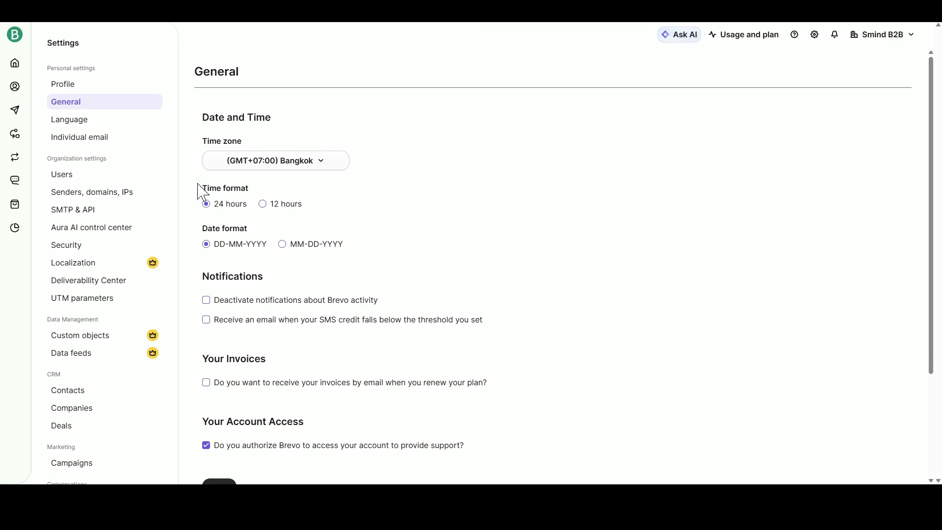
pyautogui.click(90, 219)
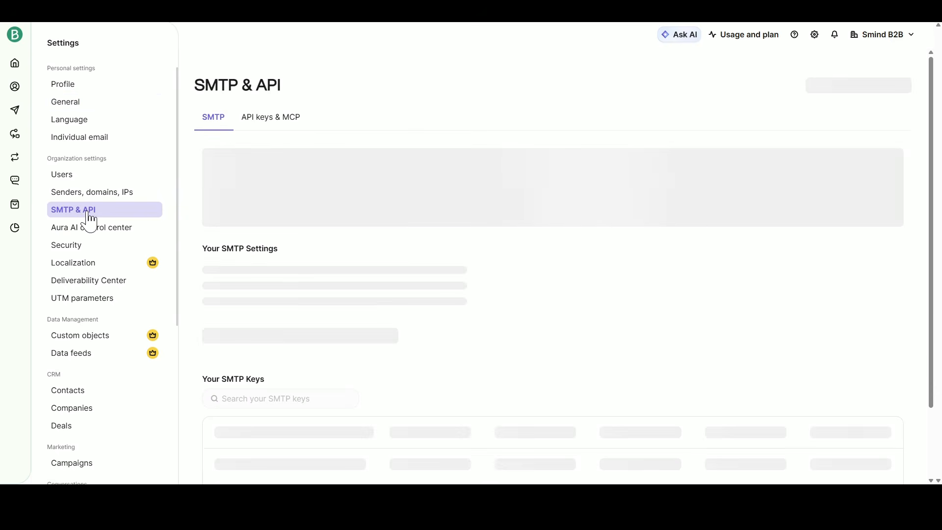
pyautogui.click(256, 121)
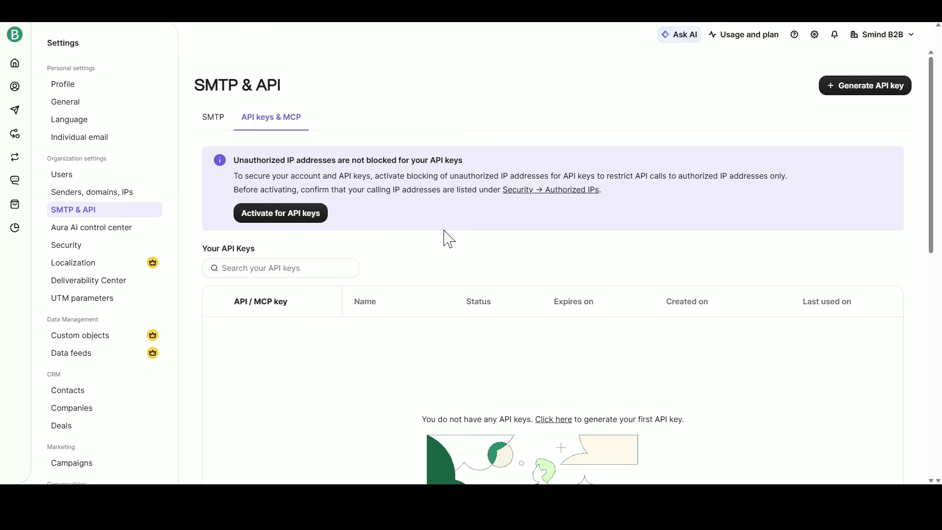
# Generate a new Brevo API key named Smind B2B Email with a 1 year expiry.
pyautogui.click(861, 90)
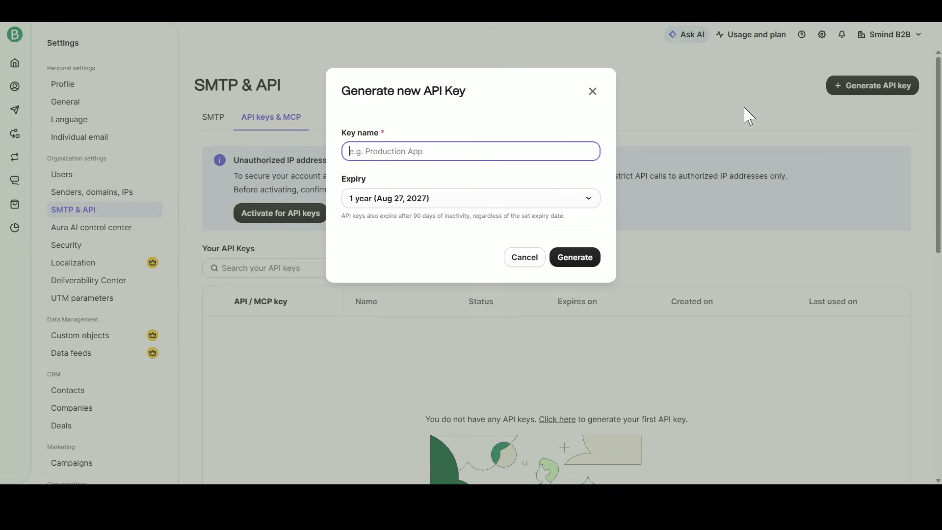
pyautogui.write('Smind B2B Email')
pyautogui.click(419, 202)
pyautogui.click(421, 326)
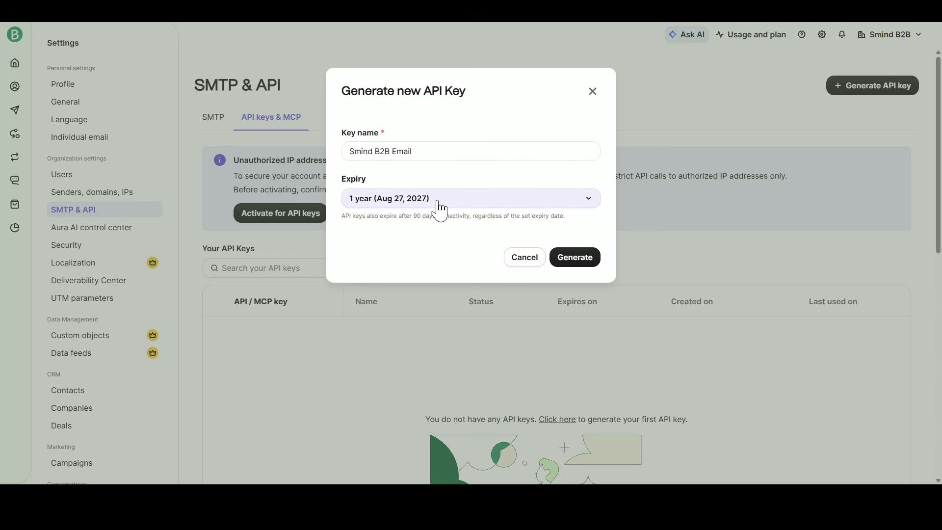
pyautogui.click(575, 258)
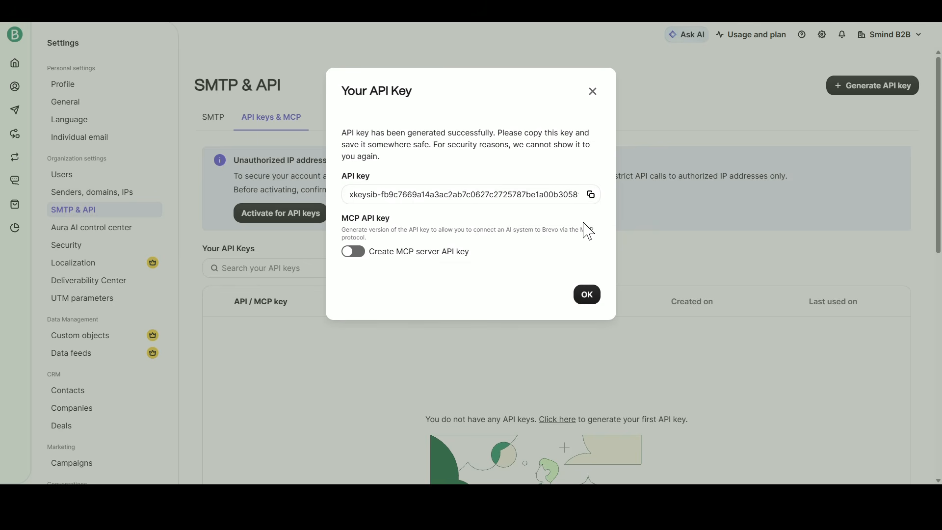
# Copy the generated API key into the API key field in Smind B2B and enter the sender's email address.
pyautogui.click(591, 194)
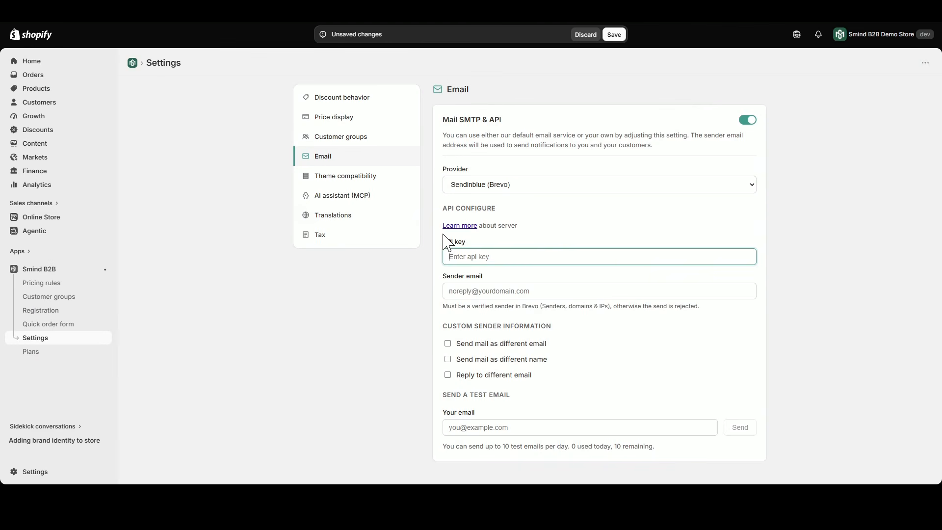
pyautogui.hotkey('ctrl', 'v')
pyautogui.click(460, 284)
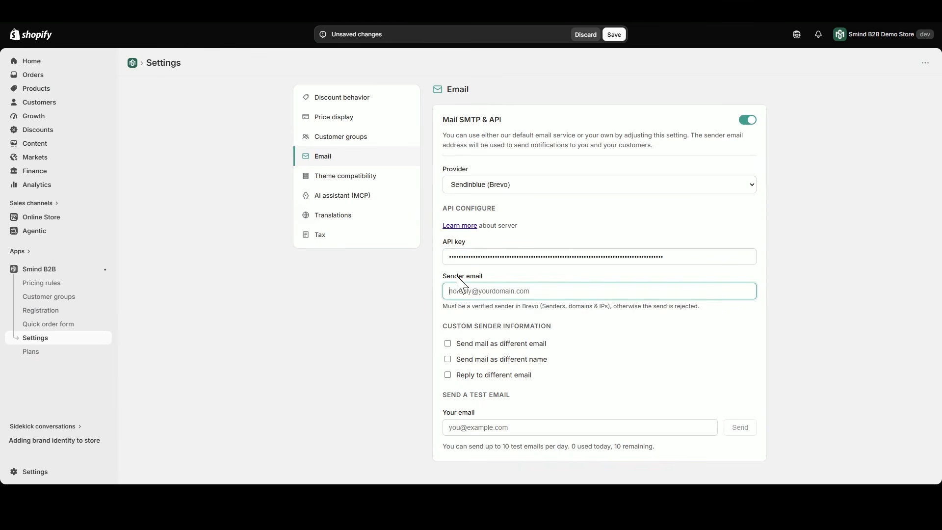
# Try each custom sender option for the Brevo provider (different email, name and reply-to), disabling each again.
pyautogui.click(527, 350)
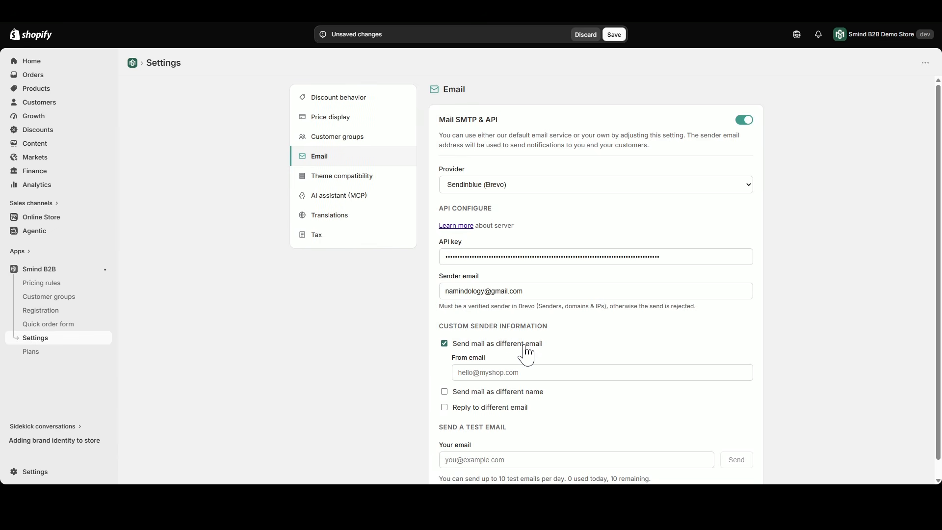
pyautogui.click(526, 346)
pyautogui.click(529, 361)
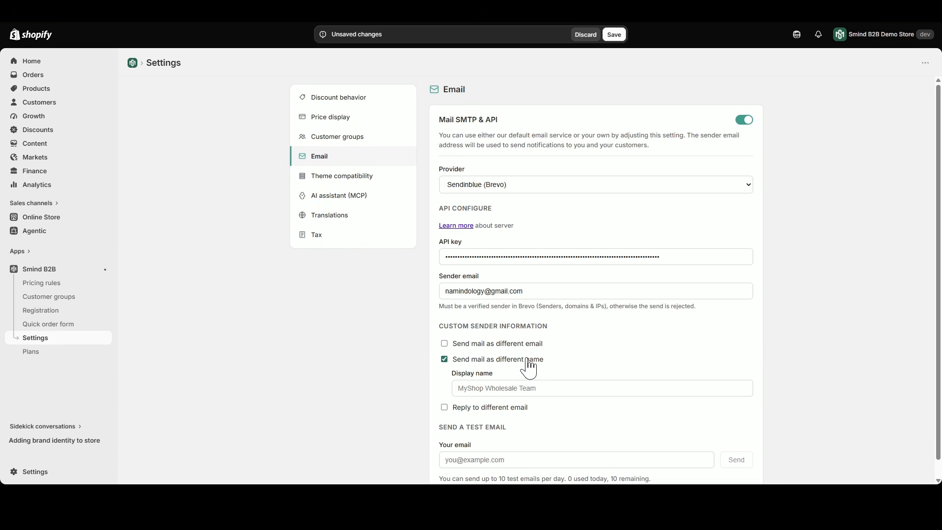
pyautogui.click(527, 361)
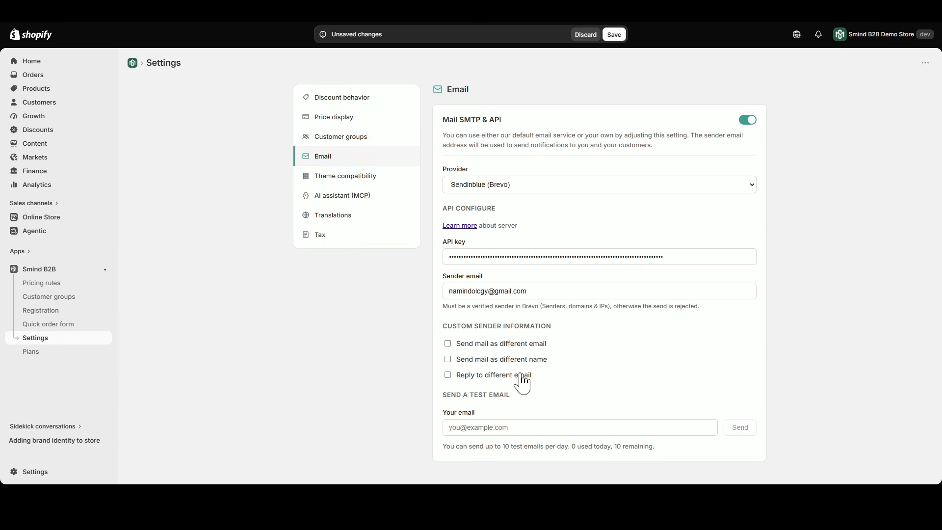
pyautogui.click(521, 376)
pyautogui.click(522, 376)
# Copy the sender email address into the test email recipient field, send the test email and check its sending status.
pyautogui.tripleClick(543, 291)
pyautogui.hotkey('ctrl', 'c')
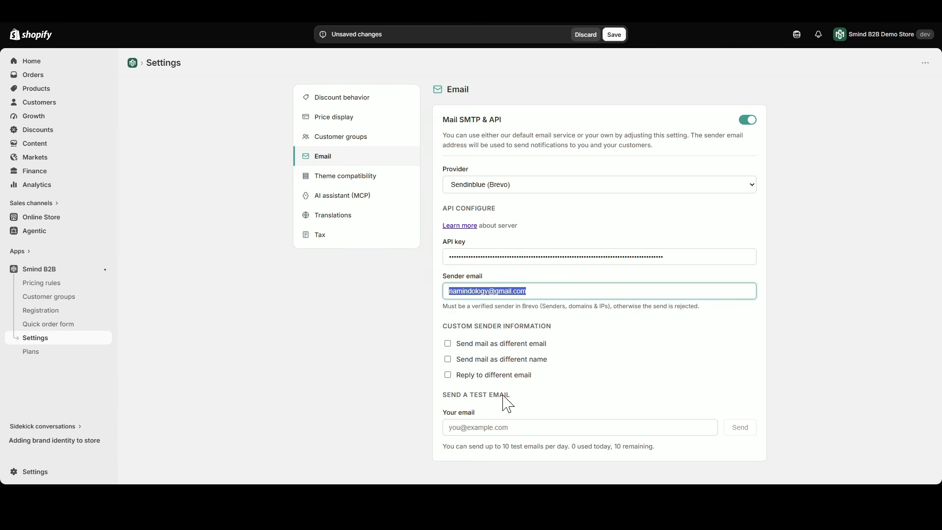
pyautogui.click(524, 428)
pyautogui.hotkey('ctrl', 'v')
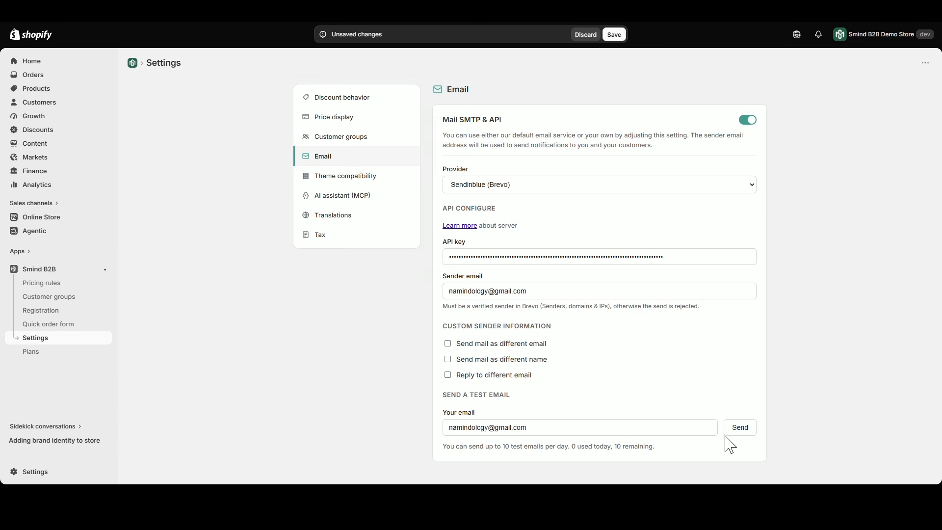
pyautogui.click(741, 434)
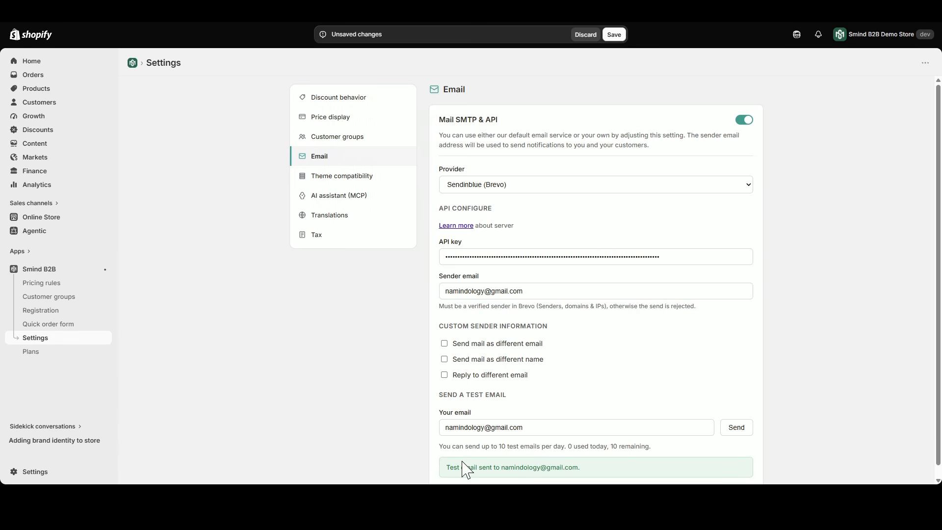
pyautogui.moveTo(448, 476); pyautogui.dragTo(597, 476)
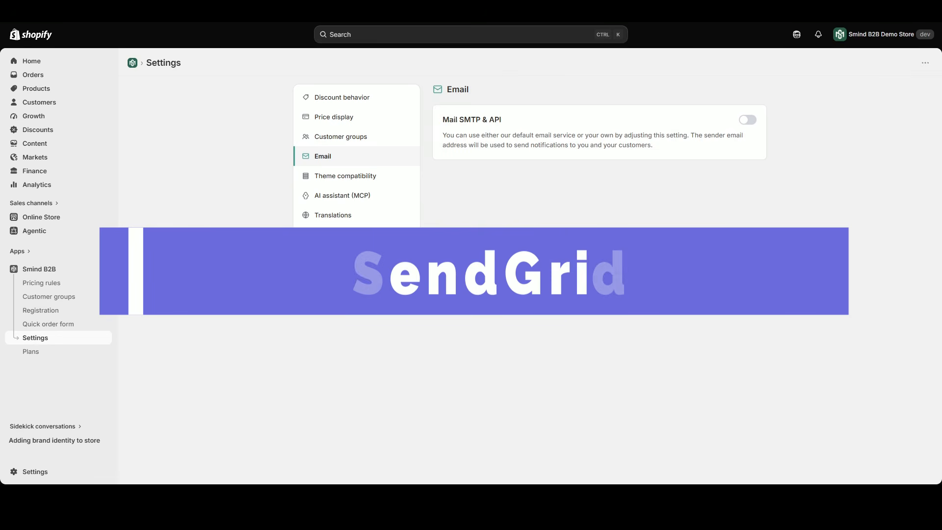
# Enable Mail SMTP & API in the email settings and choose SendGrid as the provider.
pyautogui.click(747, 119)
pyautogui.click(704, 192)
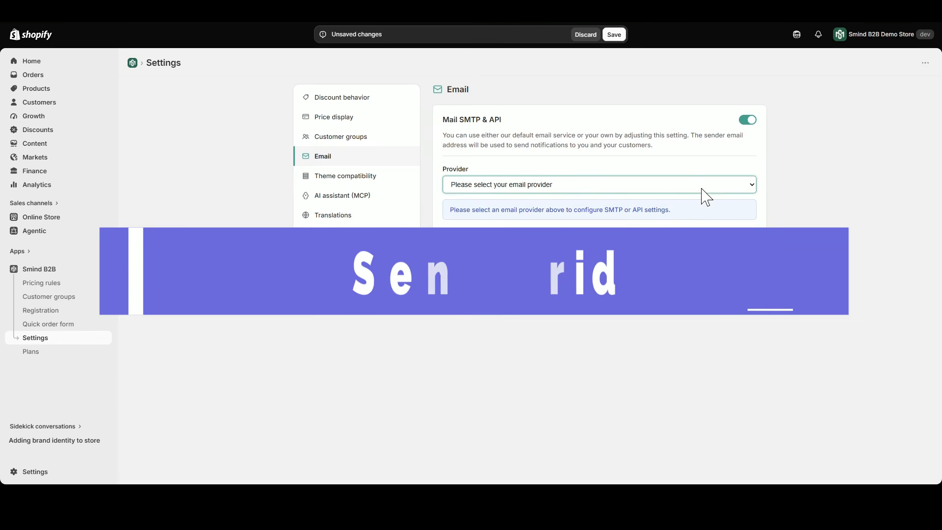
pyautogui.click(690, 254)
pyautogui.click(817, 288)
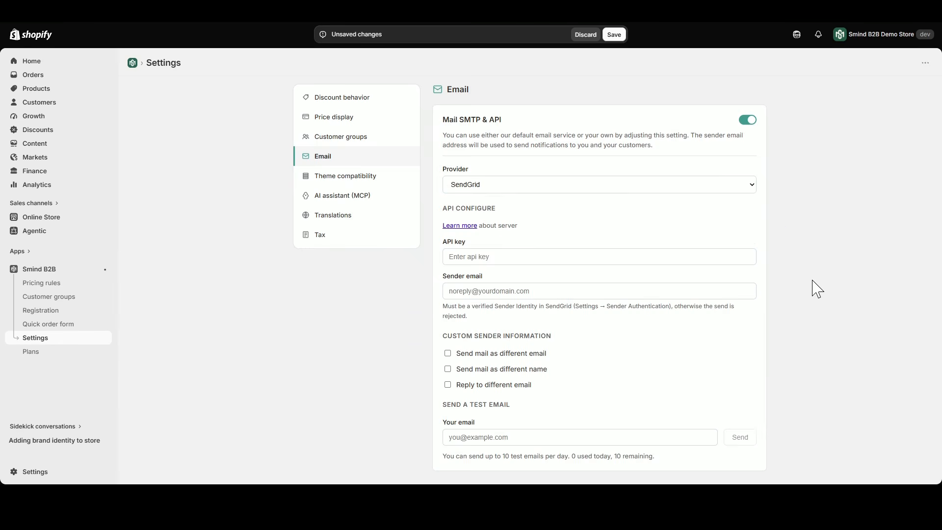
# Switch to SendGrid and create an API key named "Smind B2B Email" with Full Access permissions.
pyautogui.click(455, 254)
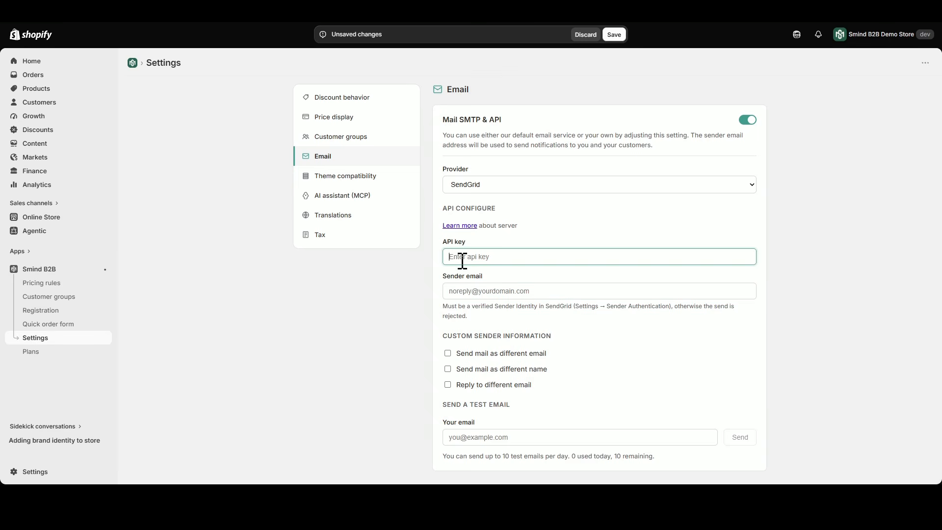
pyautogui.click(196, 10)
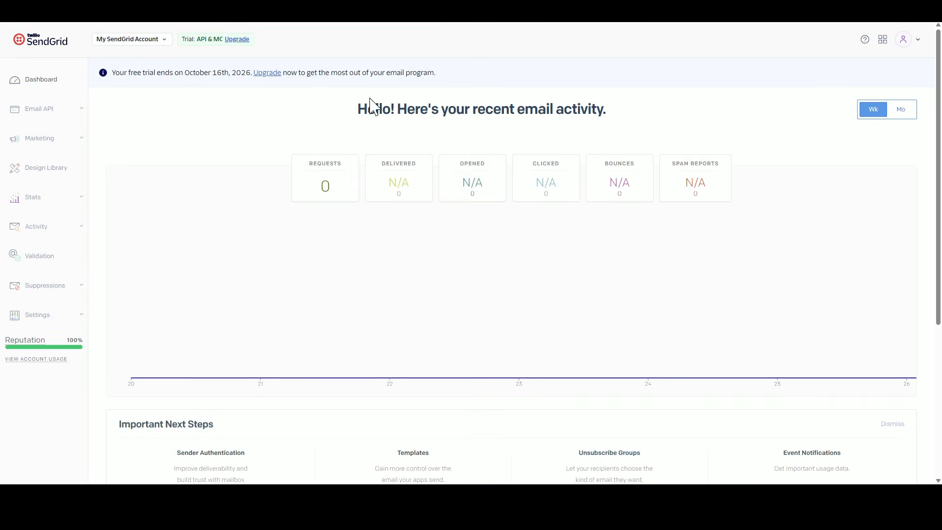
pyautogui.click(82, 320)
pyautogui.click(24, 366)
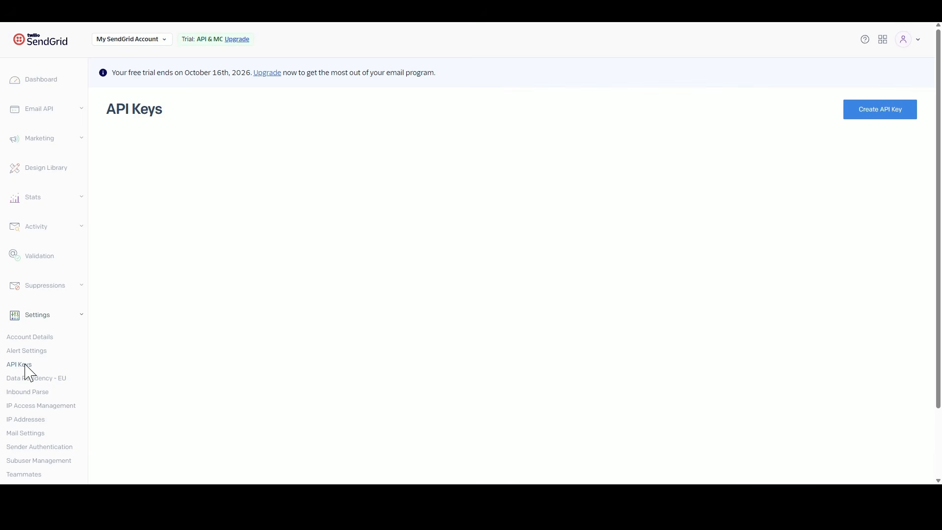
pyautogui.click(885, 113)
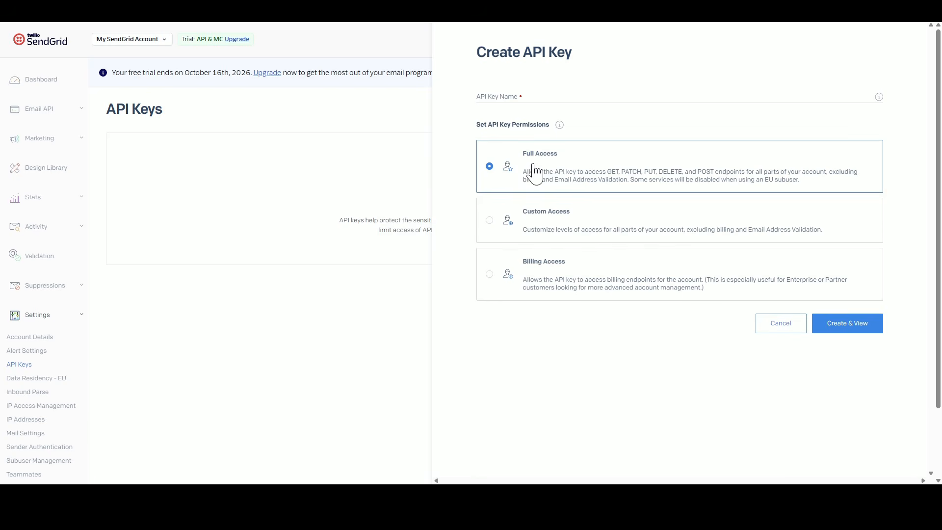
pyautogui.click(506, 96)
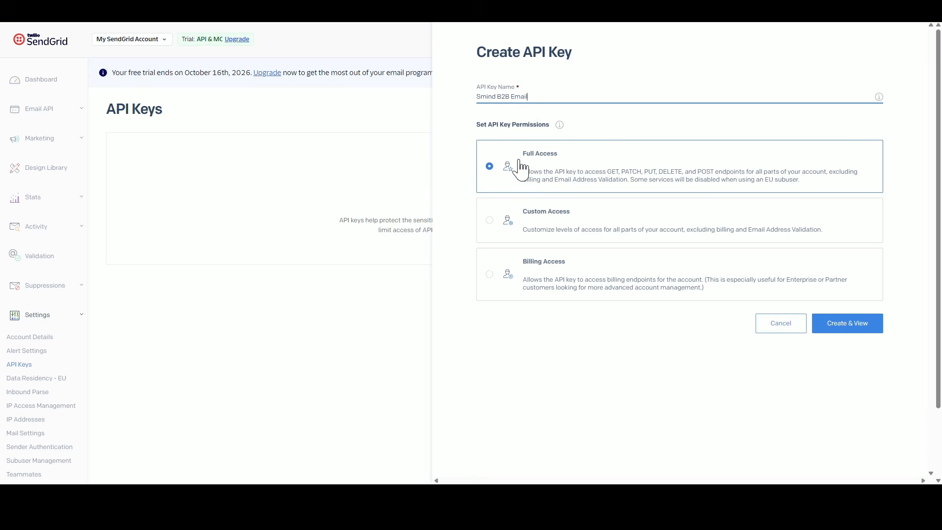
pyautogui.click(848, 327)
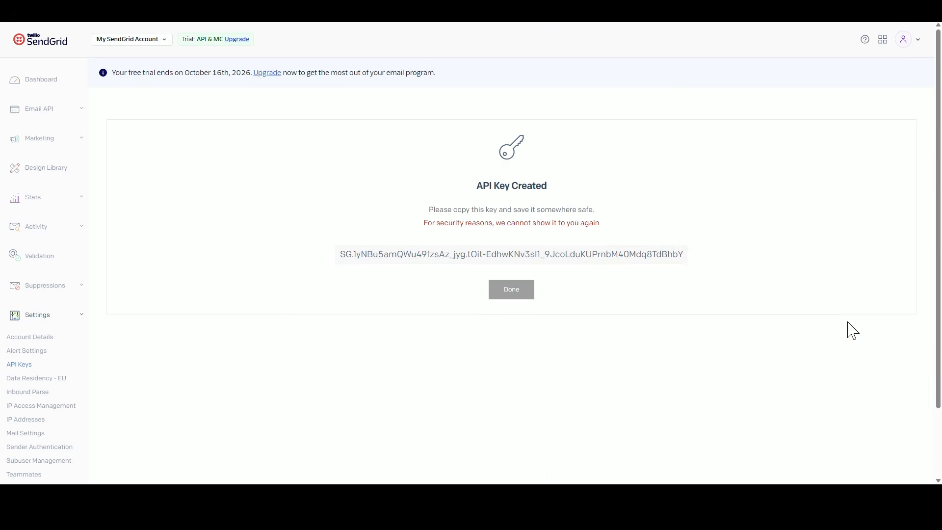
# Copy the generated SendGrid API key into the API key field in Smind B2B and enter the sender's email address.
pyautogui.click(478, 256)
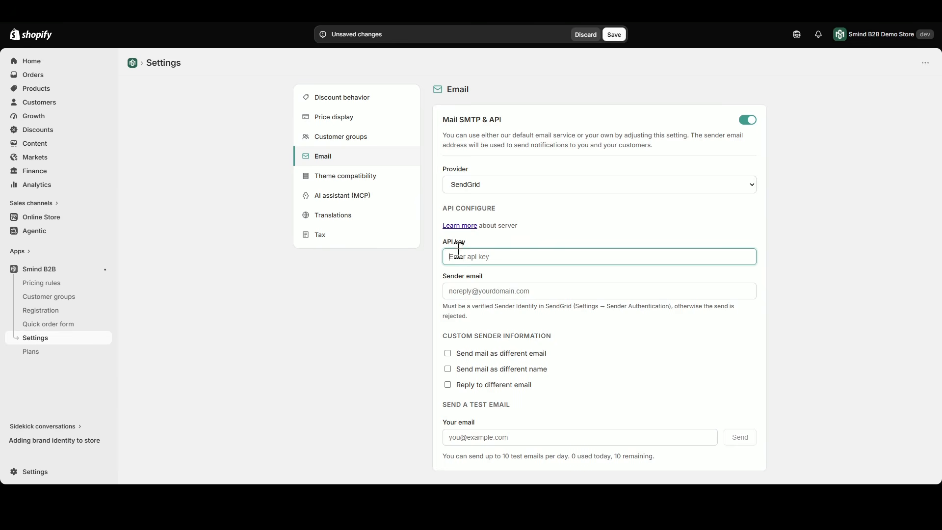
pyautogui.hotkey('ctrl', 'v')
pyautogui.click(464, 275)
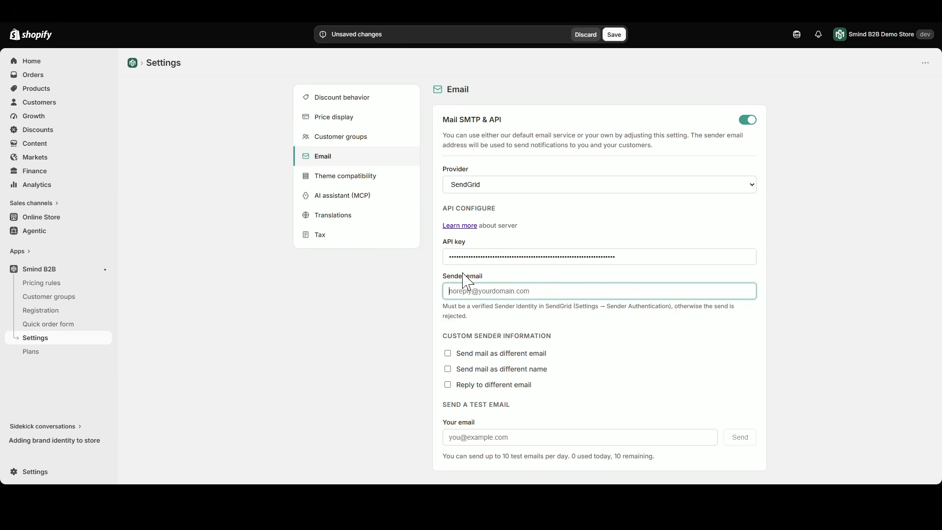
pyautogui.click(488, 334)
# Try each custom sender option for the SendGrid provider (different email, name and reply-to), disabling each again.
pyautogui.click(478, 354)
pyautogui.click(482, 354)
pyautogui.click(488, 370)
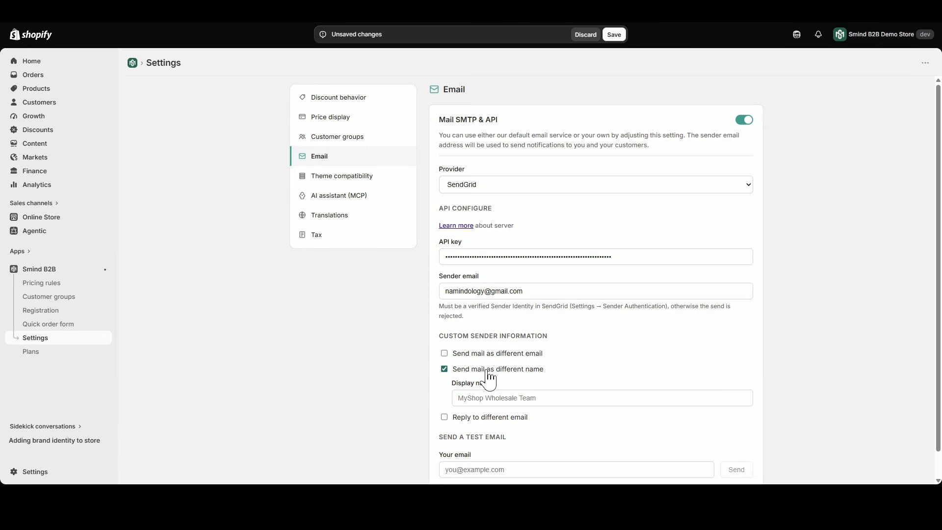
pyautogui.click(487, 370)
pyautogui.click(494, 385)
pyautogui.click(494, 384)
# Send a SendGrid test email to the copied sender address, and check its sending status and the received message in Gmail.
pyautogui.tripleClick(538, 291)
pyautogui.hotkey('ctrl', 'c')
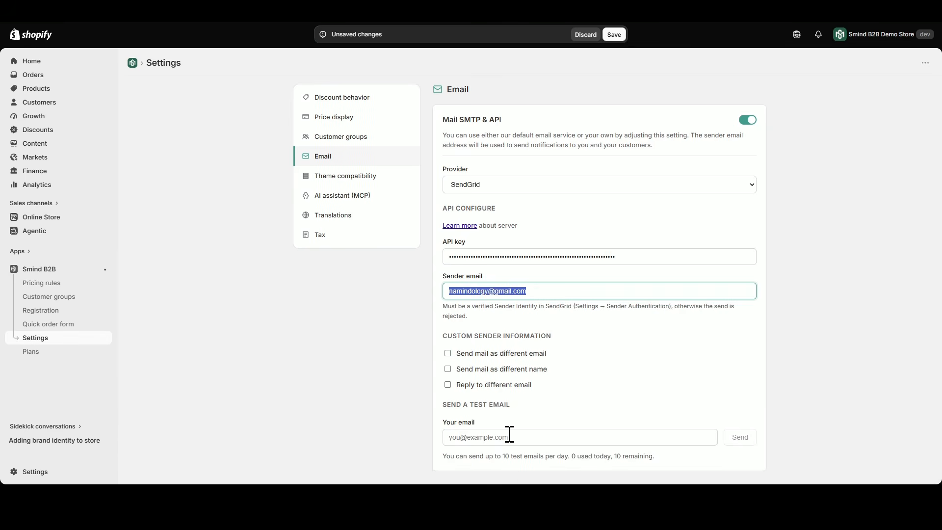
pyautogui.click(507, 437)
pyautogui.hotkey('ctrl', 'v')
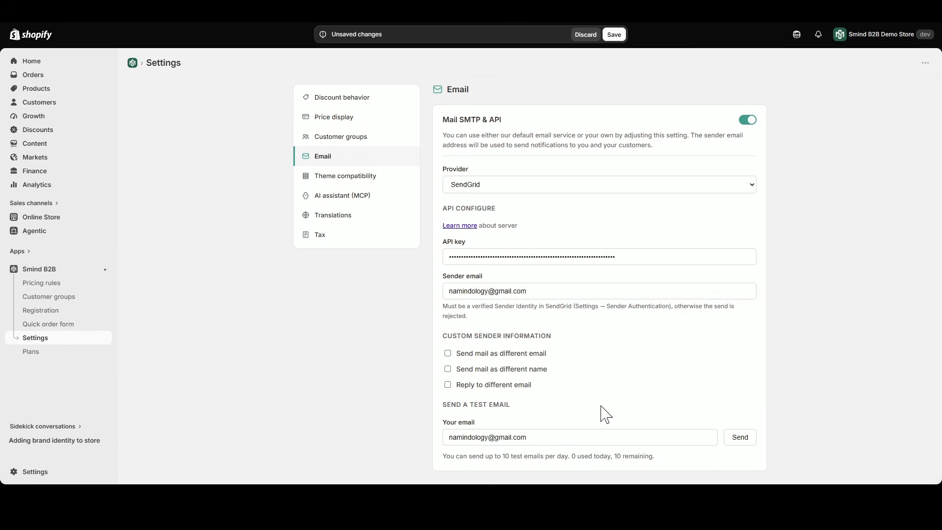
pyautogui.click(736, 438)
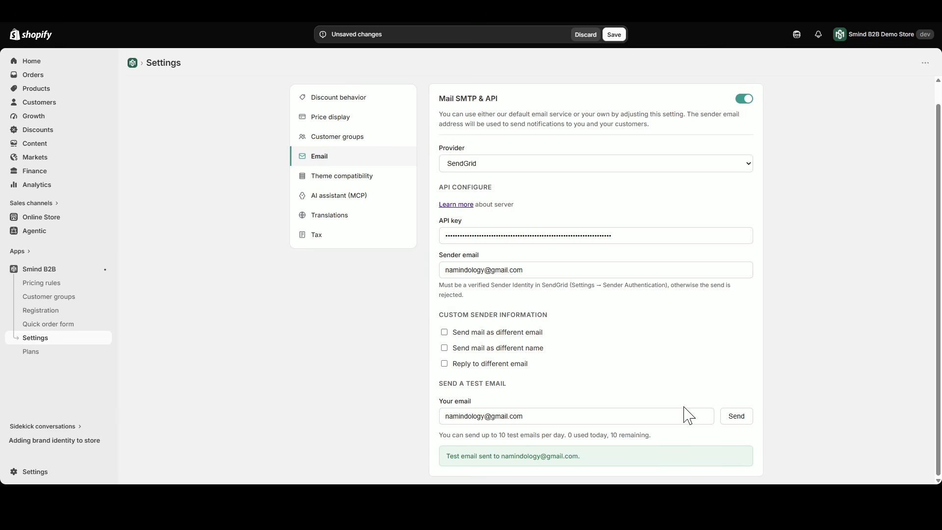
pyautogui.moveTo(444, 457); pyautogui.dragTo(465, 458)
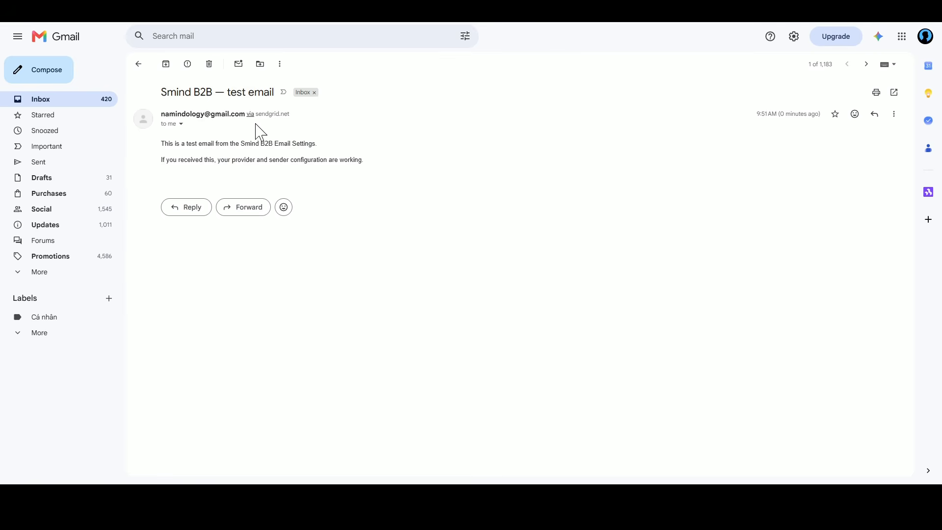
pyautogui.moveTo(258, 116); pyautogui.dragTo(307, 120)
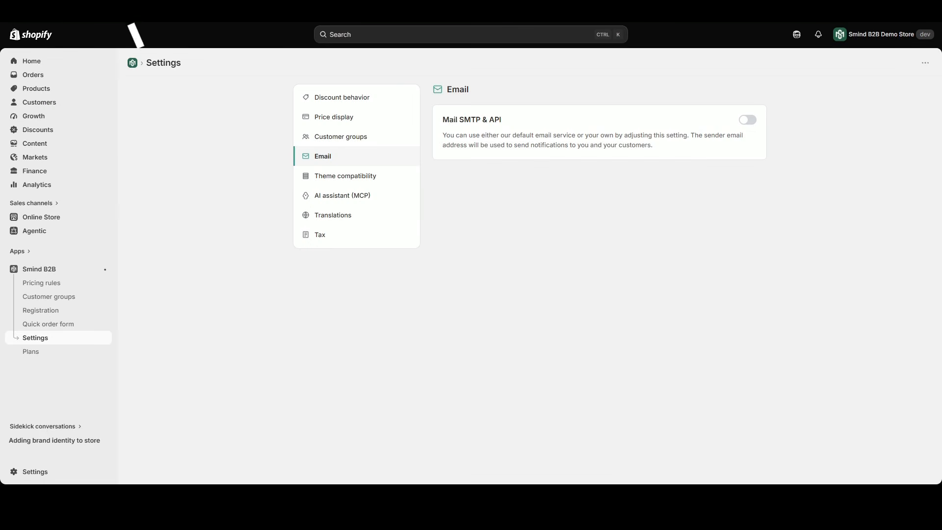
# Enable Mail SMTP & API in the email settings and choose Elastic Email as the provider.
pyautogui.click(748, 120)
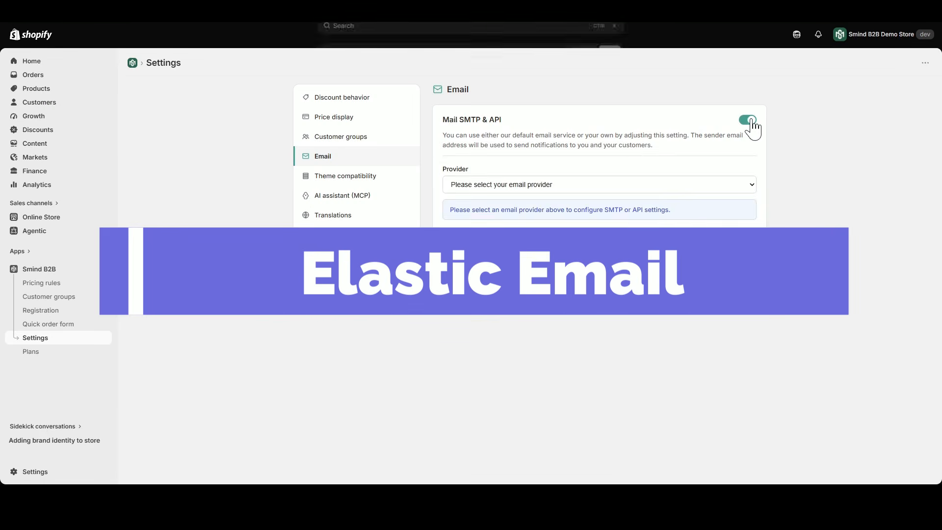
pyautogui.click(663, 253)
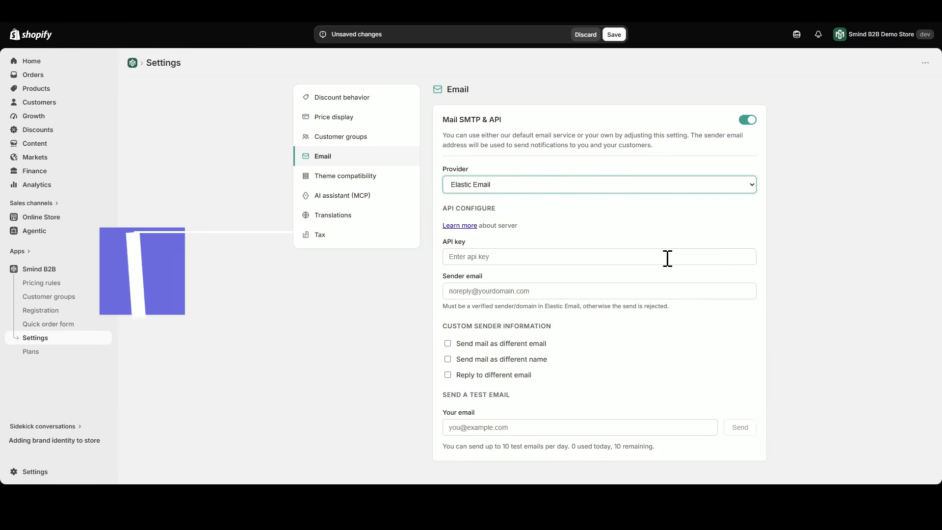
pyautogui.click(816, 265)
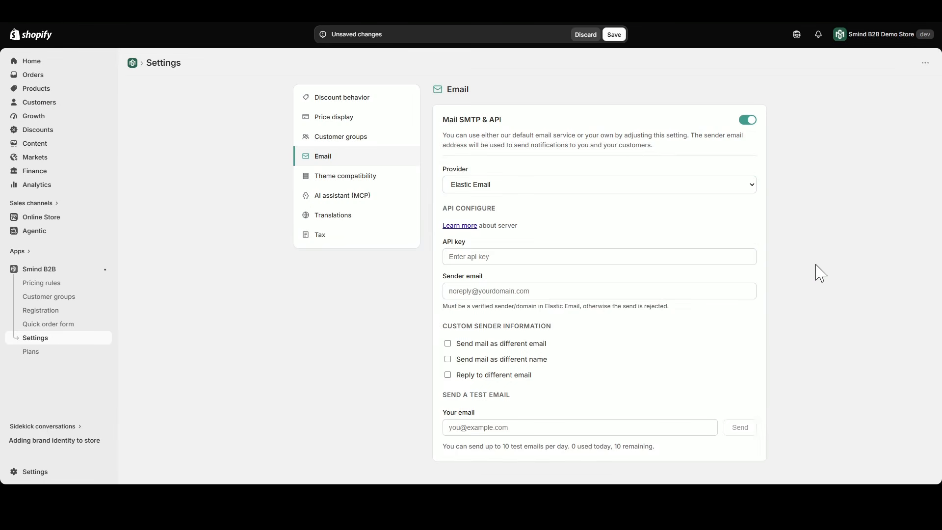
pyautogui.click(454, 242)
pyautogui.click(455, 277)
pyautogui.click(456, 242)
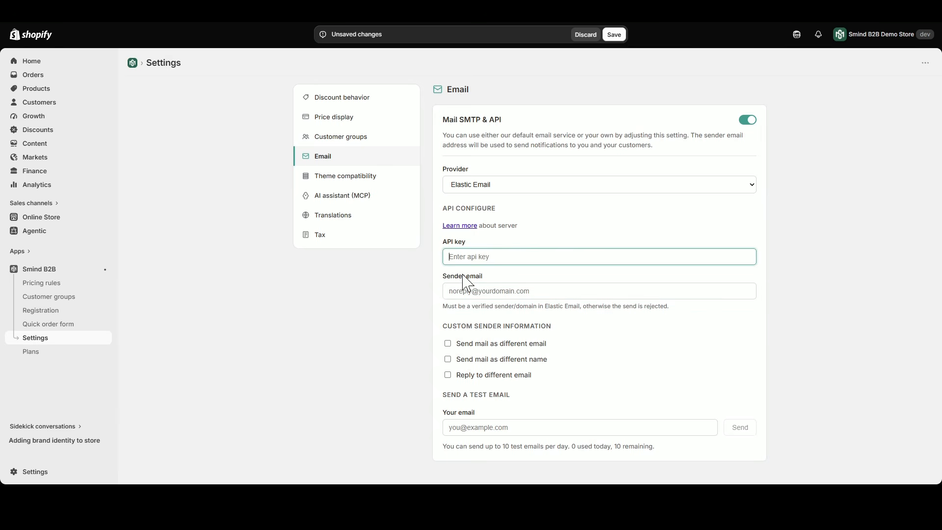
pyautogui.click(464, 276)
pyautogui.click(457, 240)
# Switch to Elastic Email and create an API key named "Smind B2B Email" with Full access permissions and no expiration date.
pyautogui.click(211, 10)
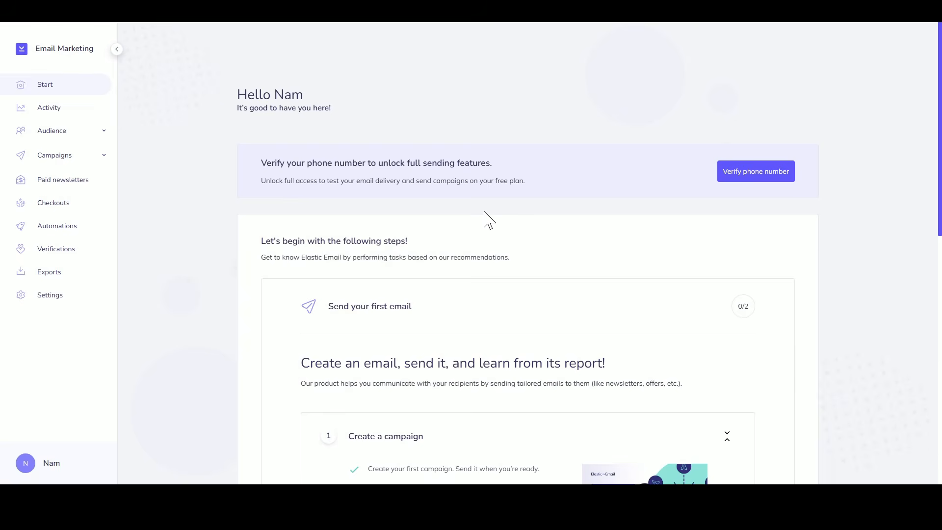
pyautogui.click(58, 298)
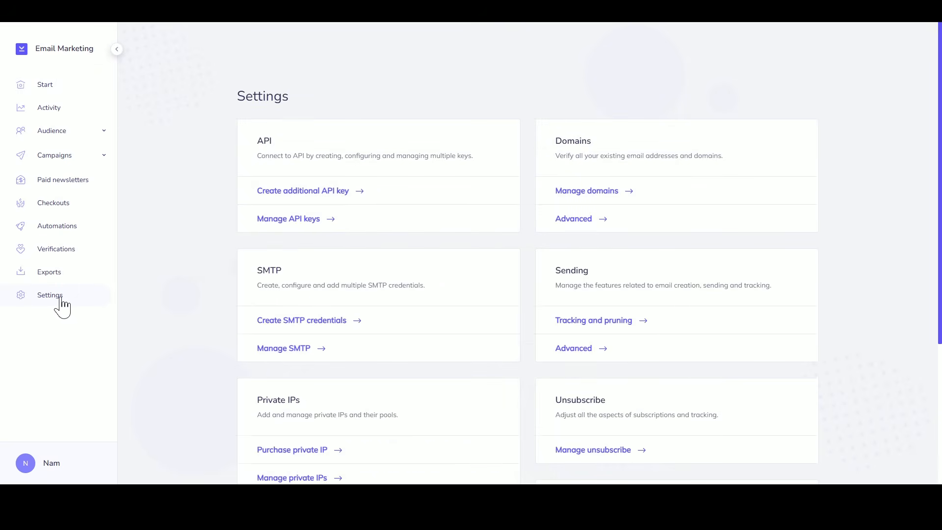
pyautogui.click(299, 193)
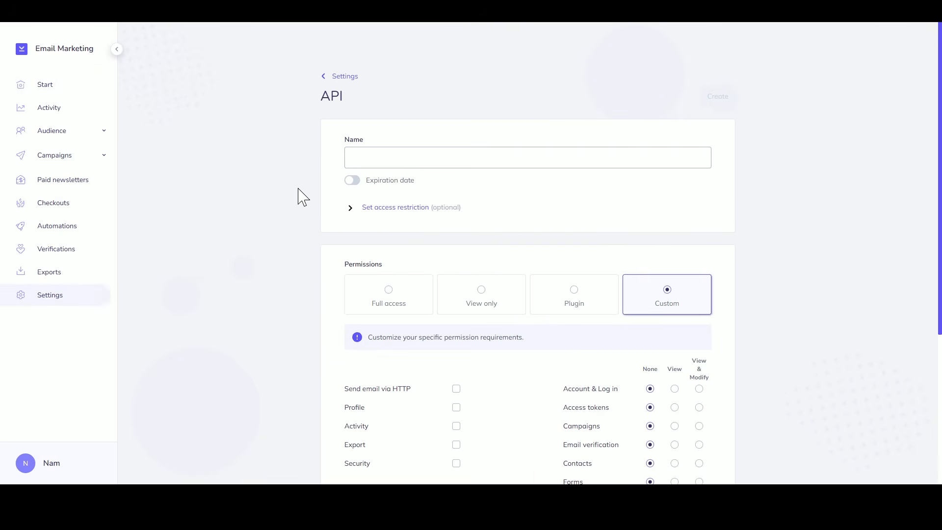
pyautogui.click(386, 154)
pyautogui.write('Smind B2B Email')
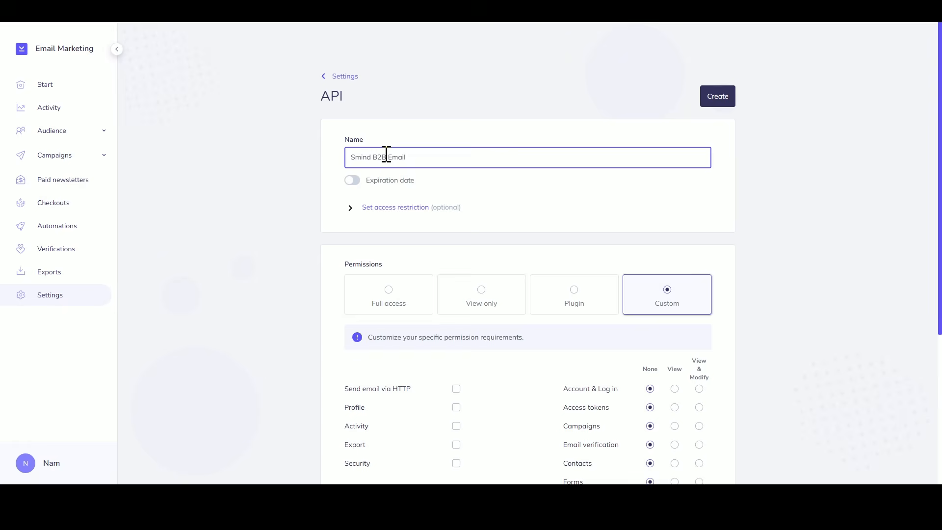
pyautogui.click(389, 295)
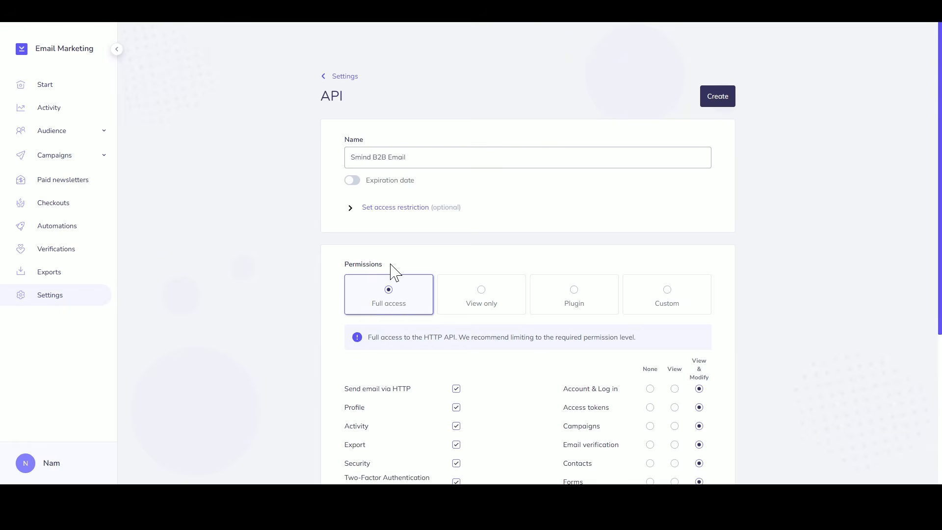
pyautogui.click(352, 181)
pyautogui.click(352, 180)
pyautogui.click(717, 98)
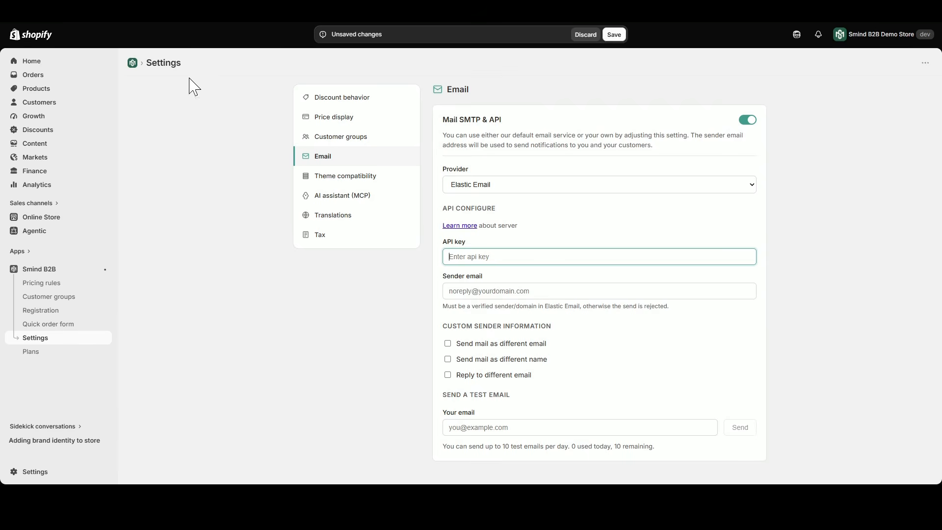
# Paste the Elastic Email API key into the API key field in Smind B2B and enter the sender's email address.
pyautogui.click(449, 248)
pyautogui.hotkey('ctrl', 'v')
pyautogui.click(462, 282)
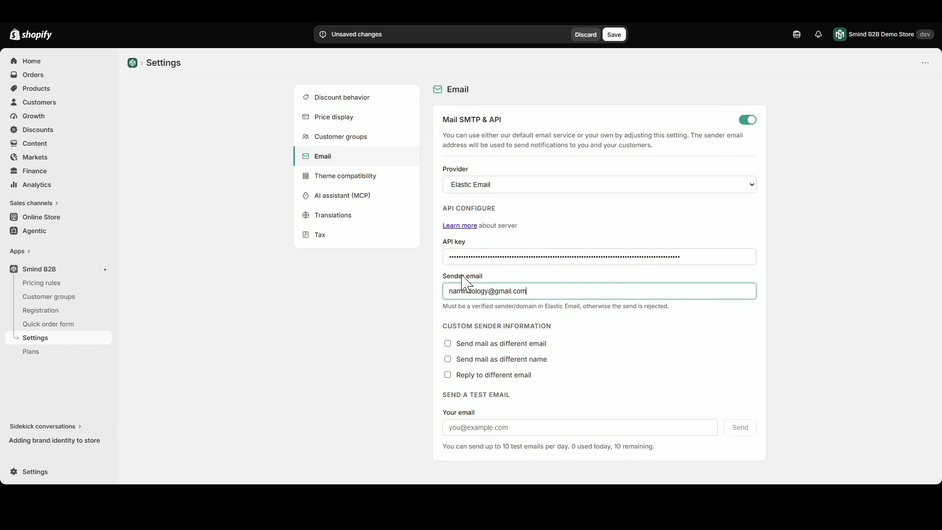
# Try each custom sender option for the Elastic Email provider (different email, name and reply-to), disabling each again.
pyautogui.click(578, 343)
pyautogui.click(564, 344)
pyautogui.click(537, 361)
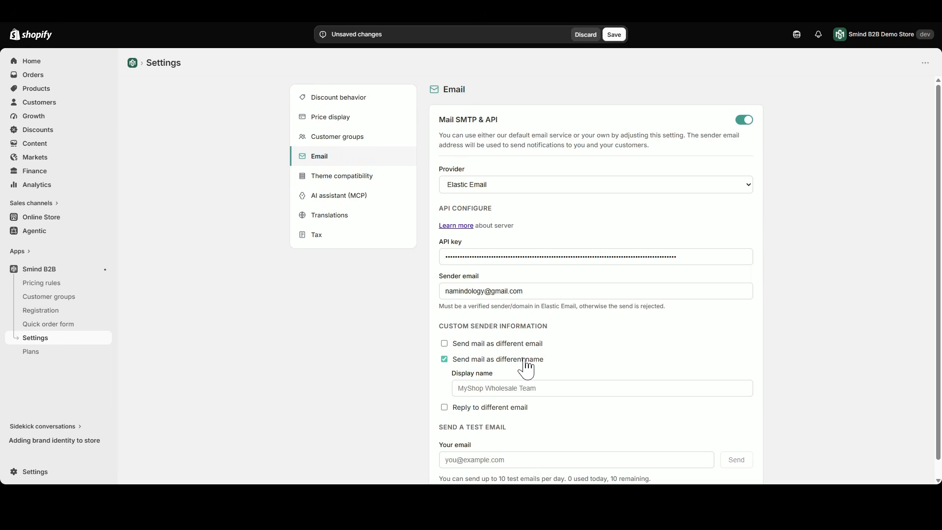
pyautogui.click(524, 360)
pyautogui.click(518, 376)
pyautogui.click(520, 376)
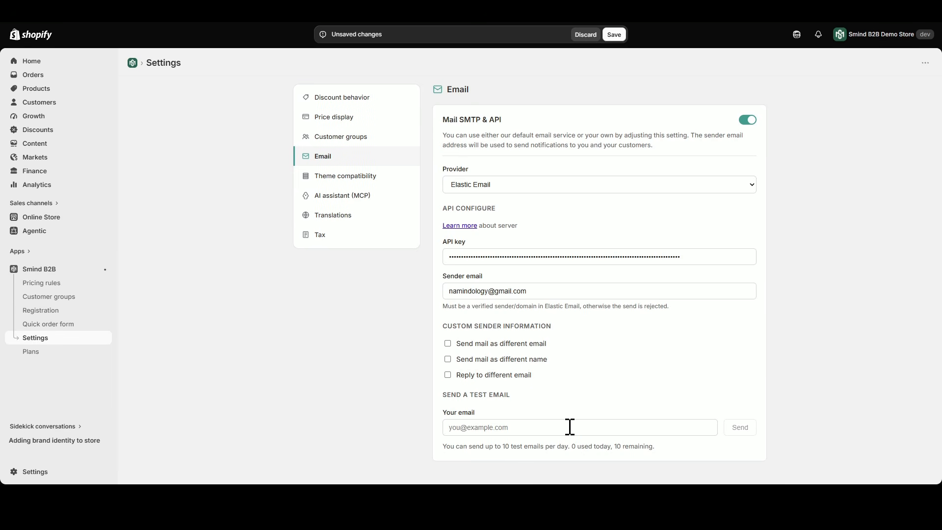
# Enter the recipient's email address for the Elastic Email test, send the test email and check its sending status.
pyautogui.click(461, 421)
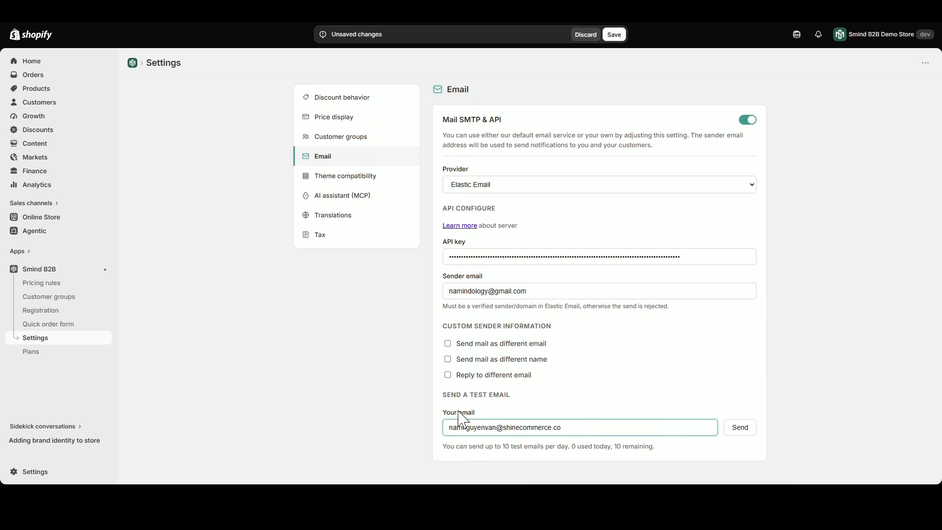
pyautogui.click(483, 404)
pyautogui.click(748, 430)
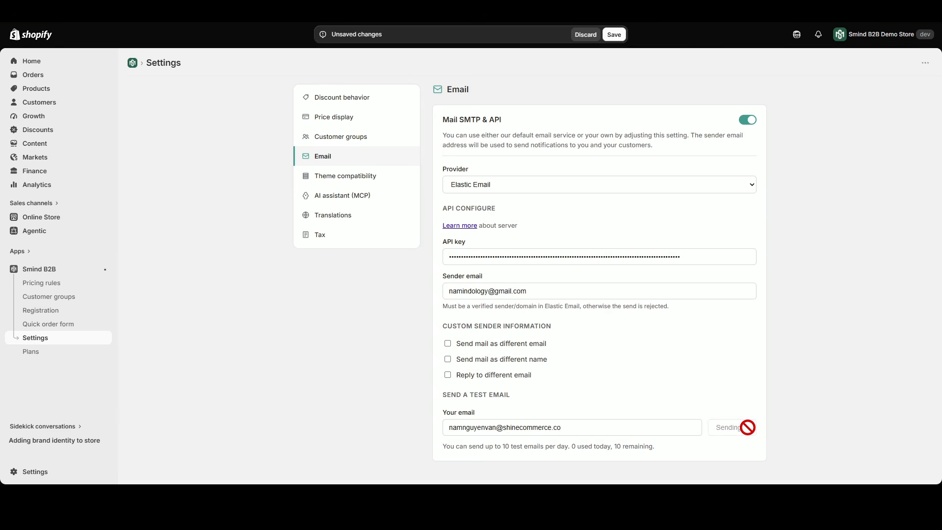
pyautogui.moveTo(459, 453); pyautogui.dragTo(598, 457)
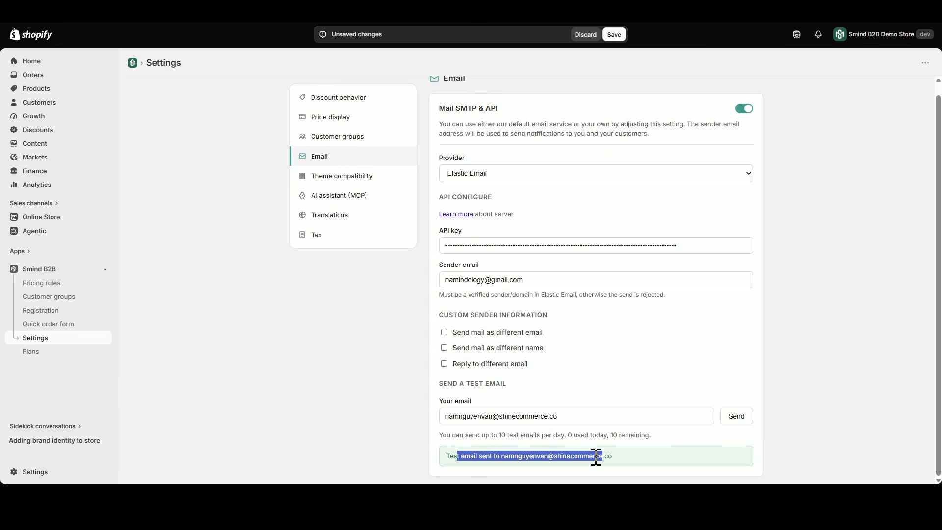
pyautogui.click(613, 455)
pyautogui.moveTo(437, 464); pyautogui.dragTo(485, 457)
pyautogui.click(543, 461)
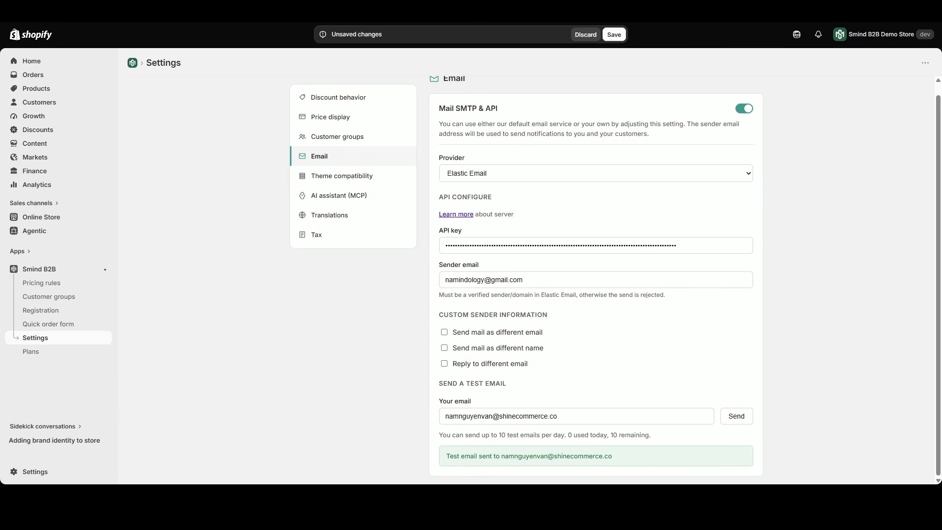